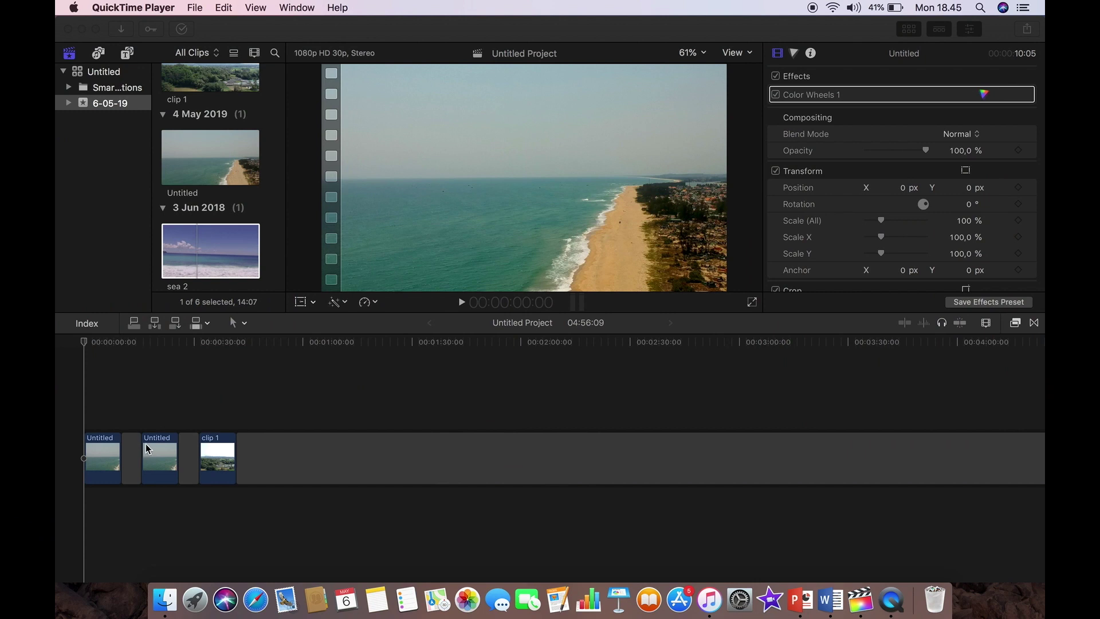
Scrub through the drone clips, then select the first Untitled aerial beach clip.
left_click(157, 442)
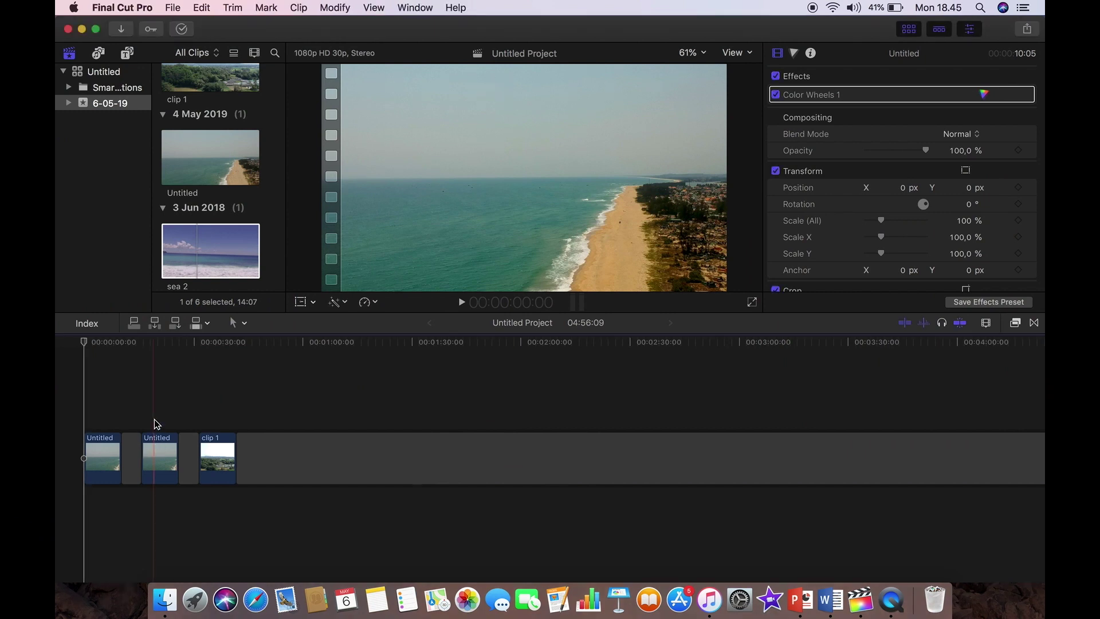
left_click(154, 421)
left_click_drag(158, 343, 153, 379)
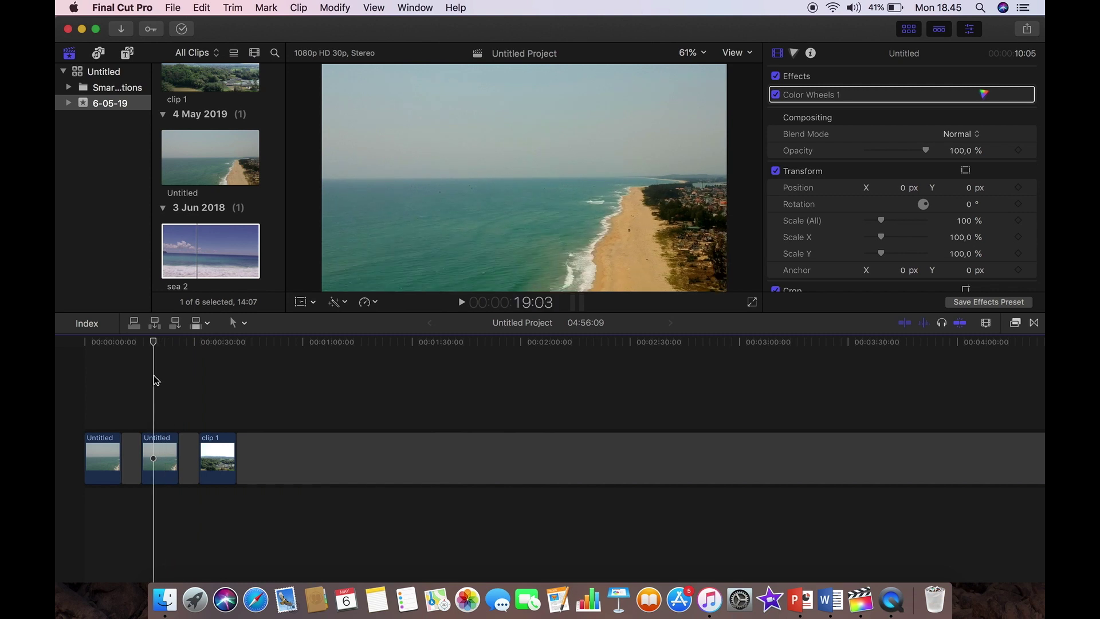
left_click(99, 450)
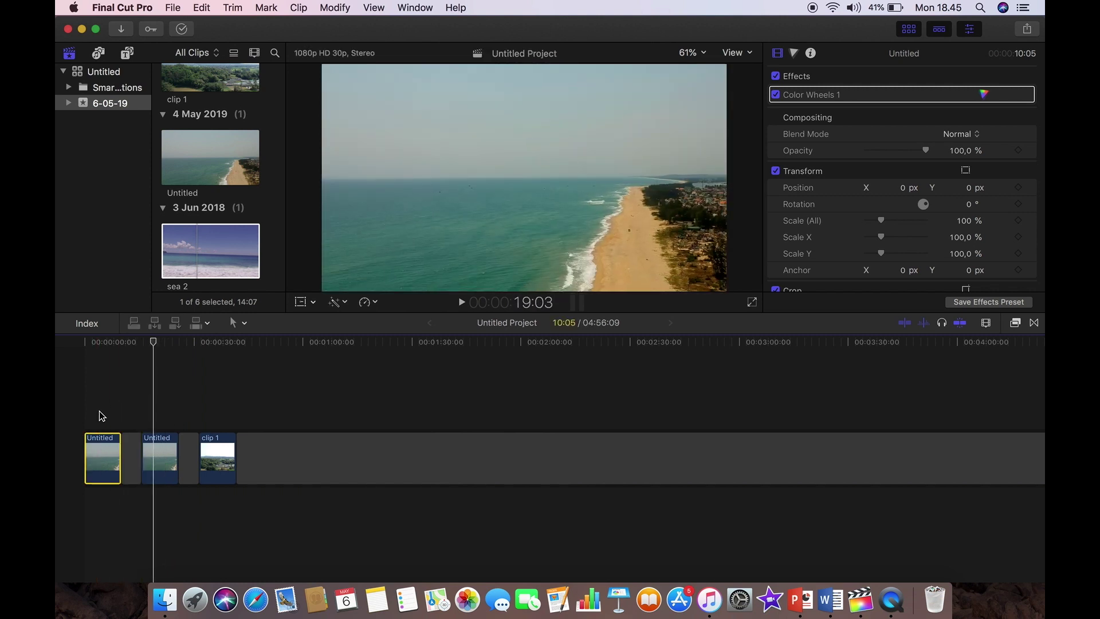
left_click(97, 417)
left_click(105, 446)
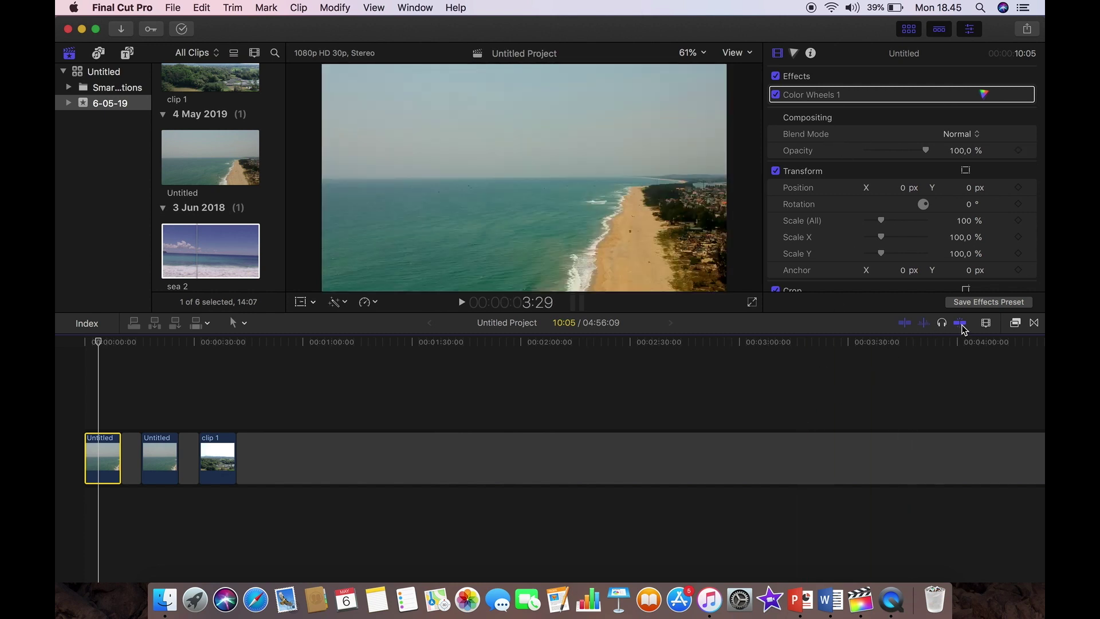
Drag Color Board from All video effects onto the first clip and select Color Board 1.
left_click(1018, 323)
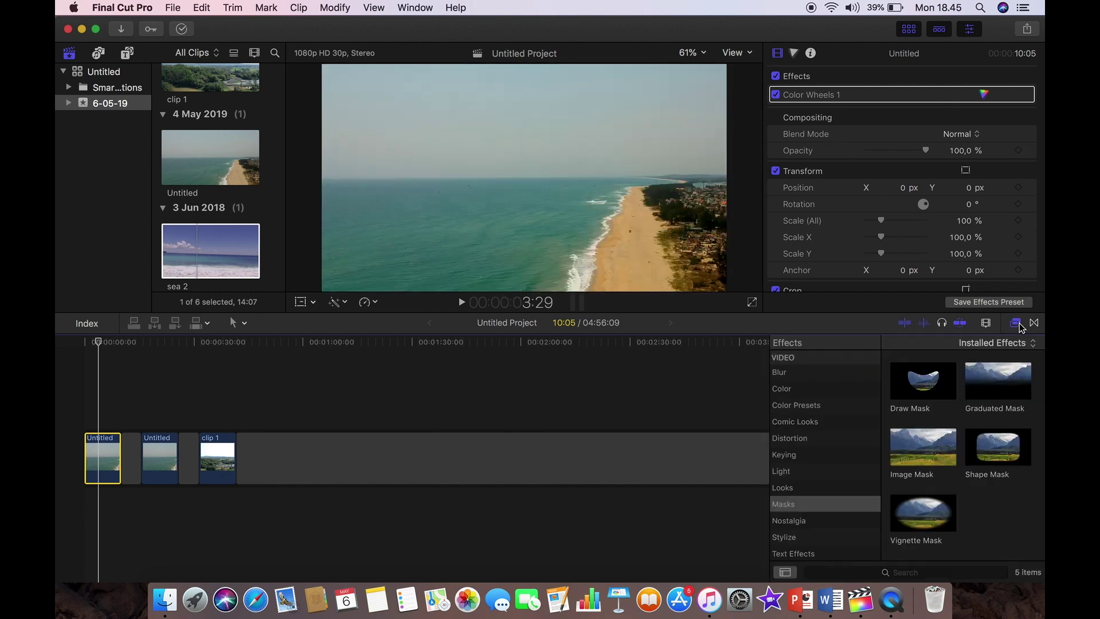
scroll(809, 375, "up", 4)
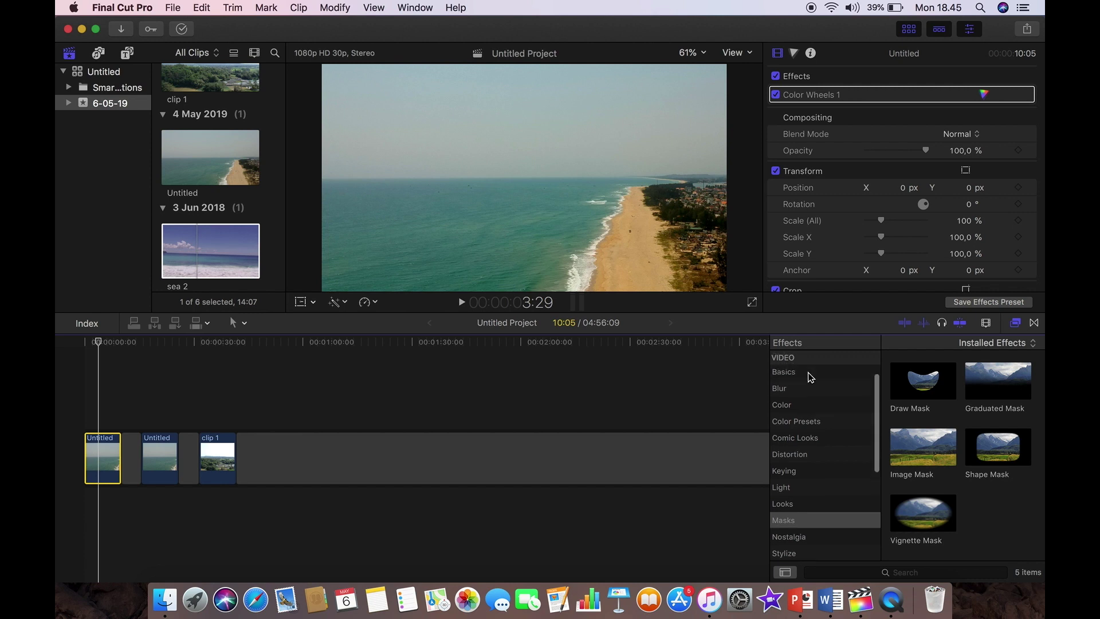
left_click(807, 390)
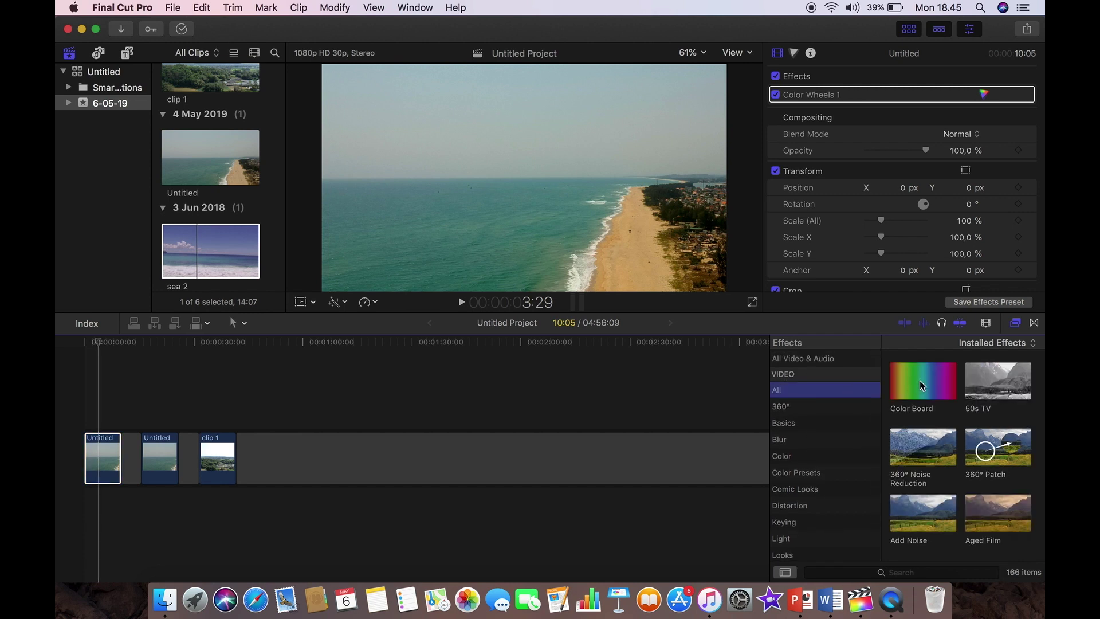
left_click_drag(923, 383, 105, 450)
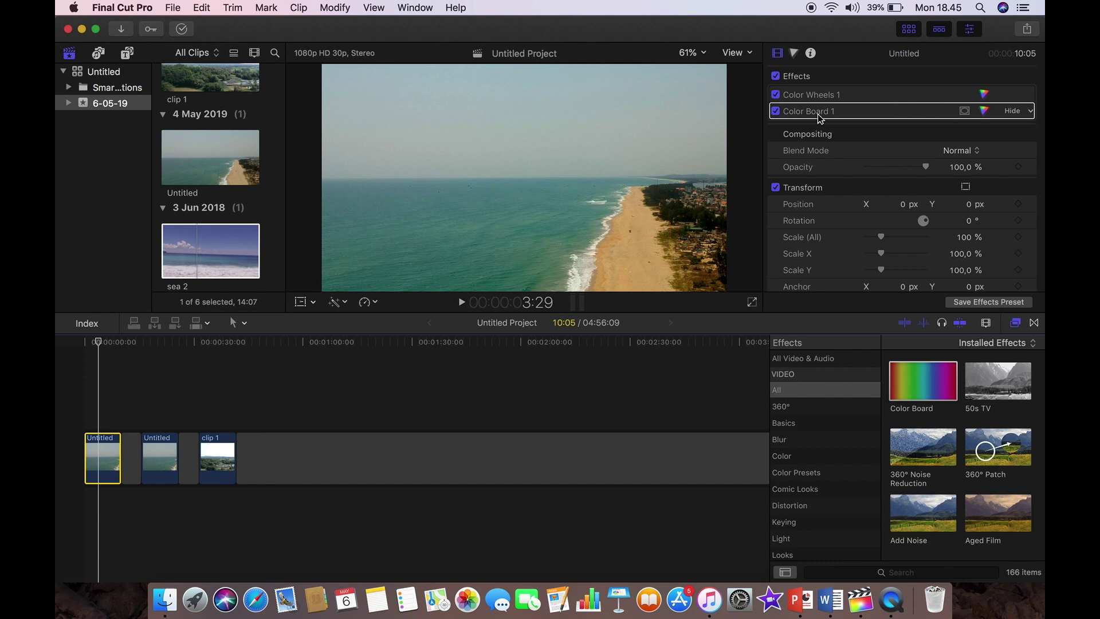
left_click(817, 114)
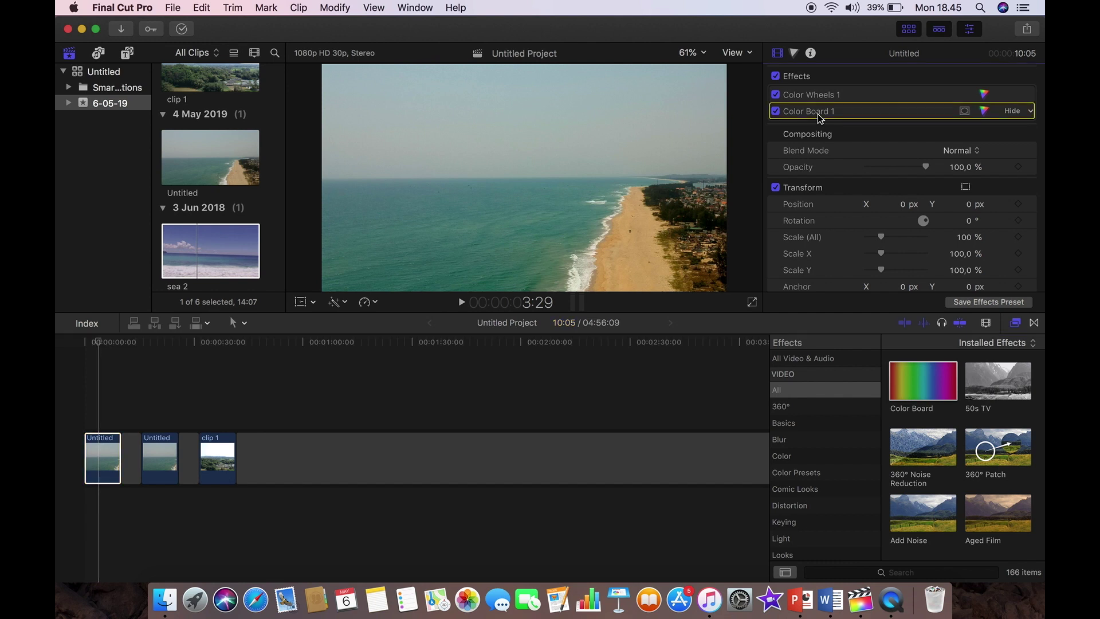
Add a shape mask to Color Board 1 and square it into a rectangle.
left_click(966, 111)
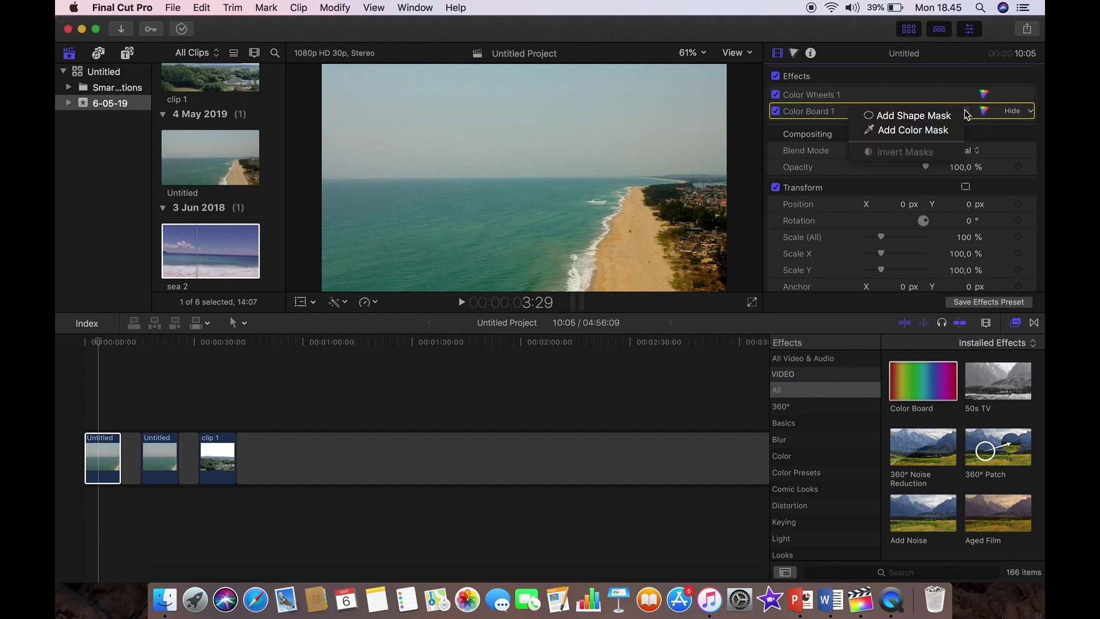
left_click(911, 117)
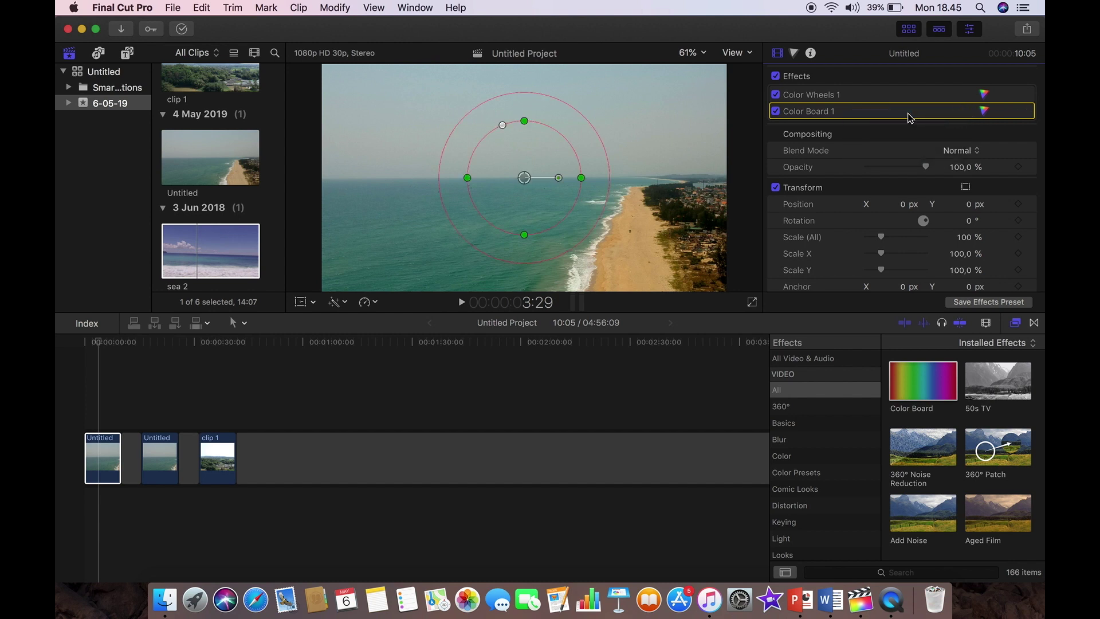
left_click_drag(502, 125, 474, 122)
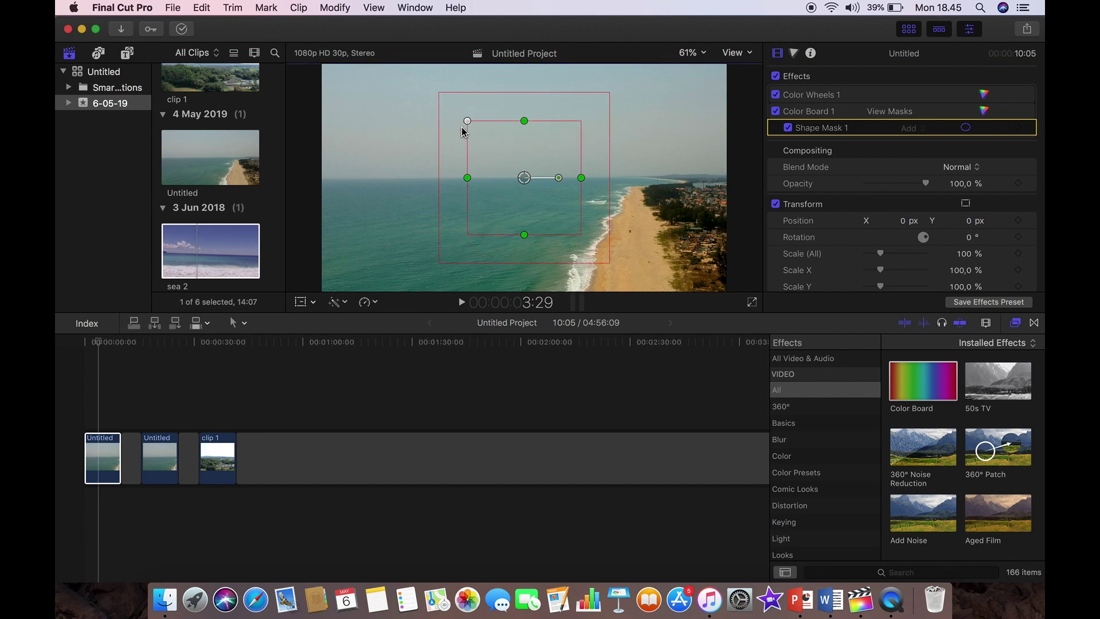
left_click_drag(466, 119, 506, 91)
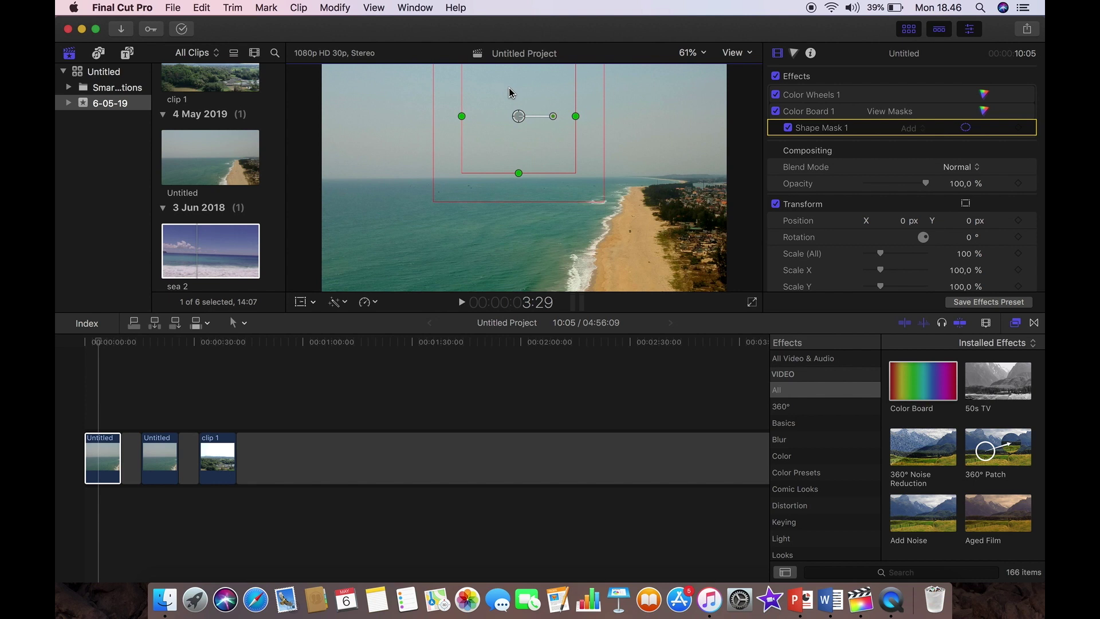
Move the mask over the sky, widen it across the frame, and flatten and feather it to the horizon.
mouse_move(510, 92)
left_mouse_down()
mouse_move(561, 112)
mouse_move(518, 99)
left_mouse_up()
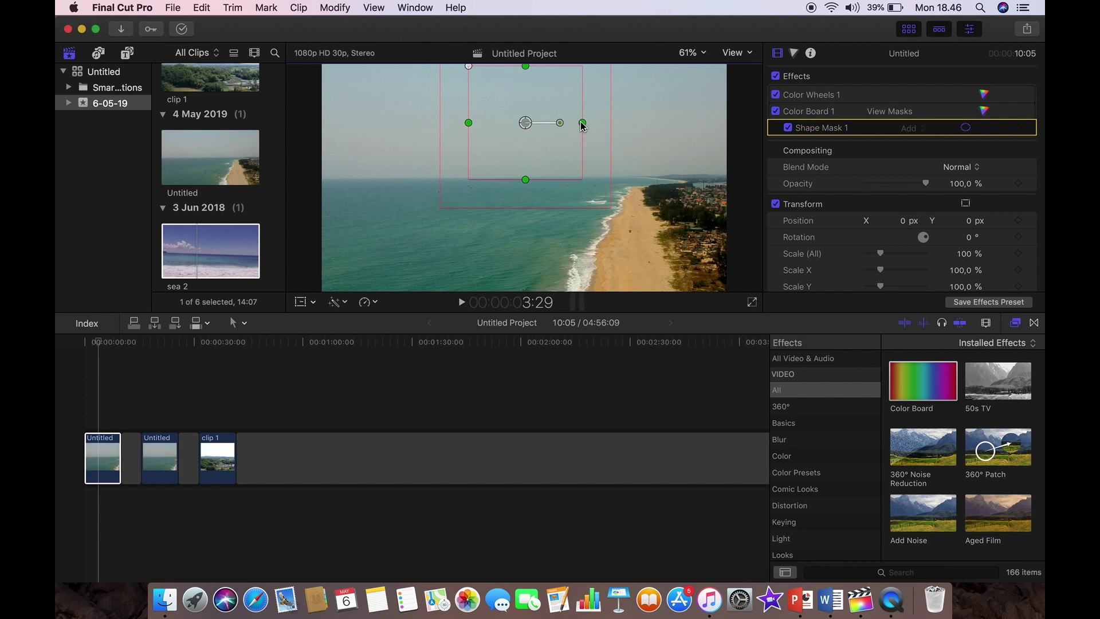
left_click_drag(583, 123, 734, 151)
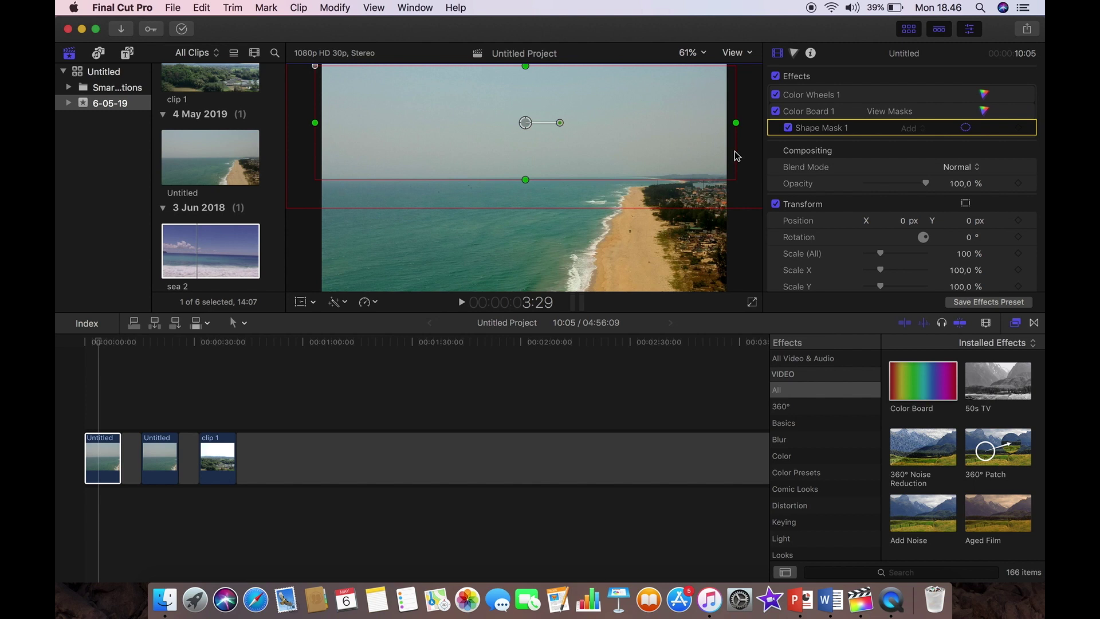
mouse_move(525, 181)
left_mouse_down()
mouse_move(533, 150)
mouse_move(526, 174)
left_mouse_up()
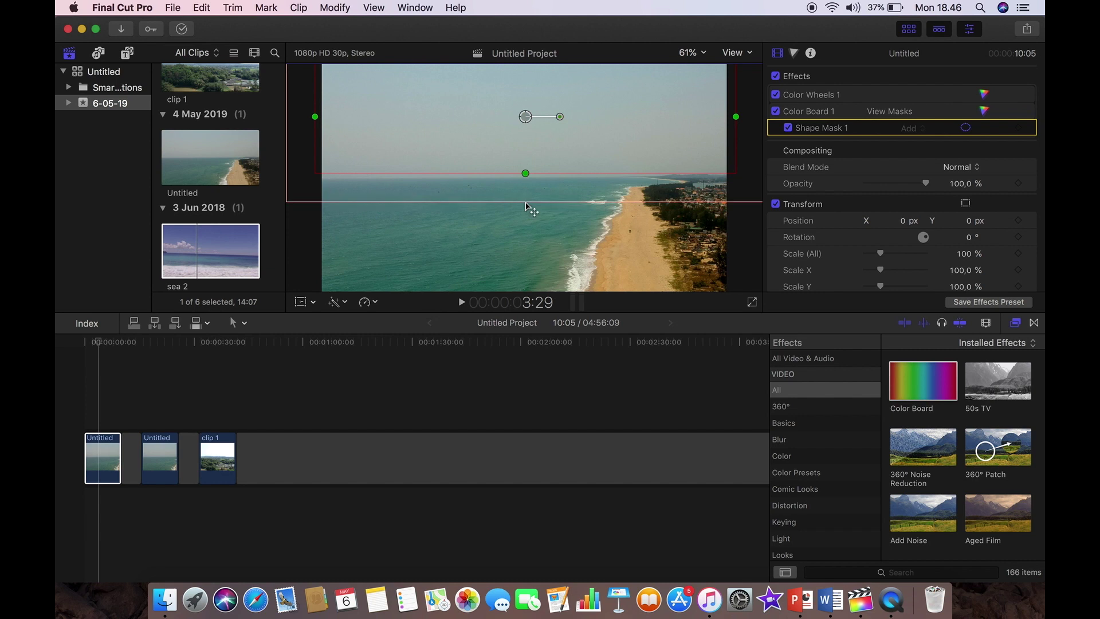
left_click_drag(526, 203, 524, 182)
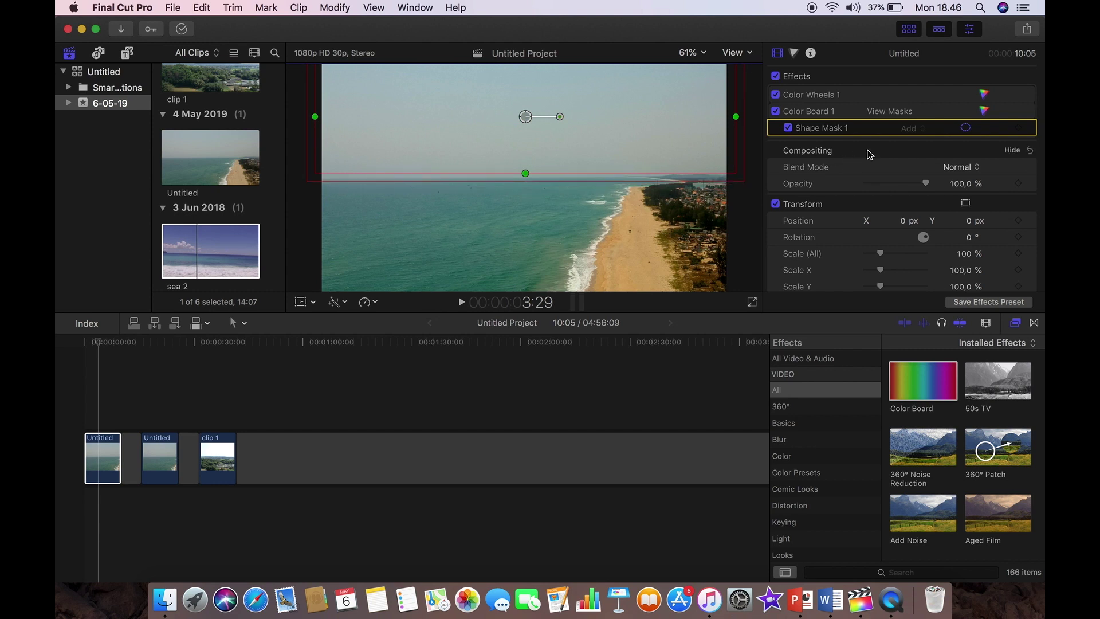
On the Color Board's Color tab, push the masked sky and its midtones toward blue.
left_click(794, 54)
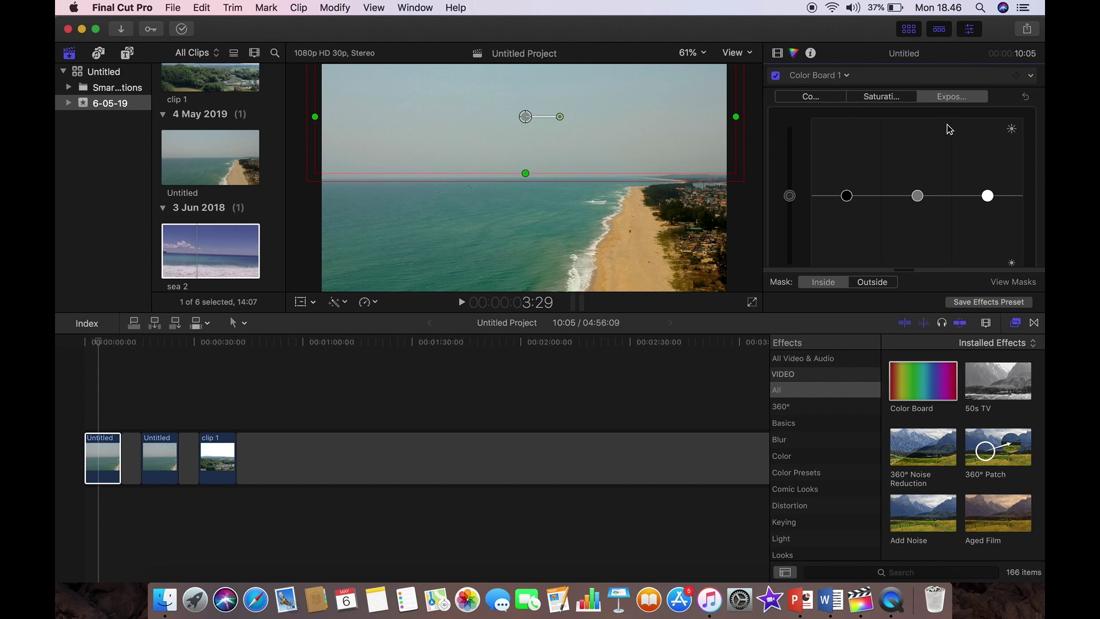
left_click(820, 99)
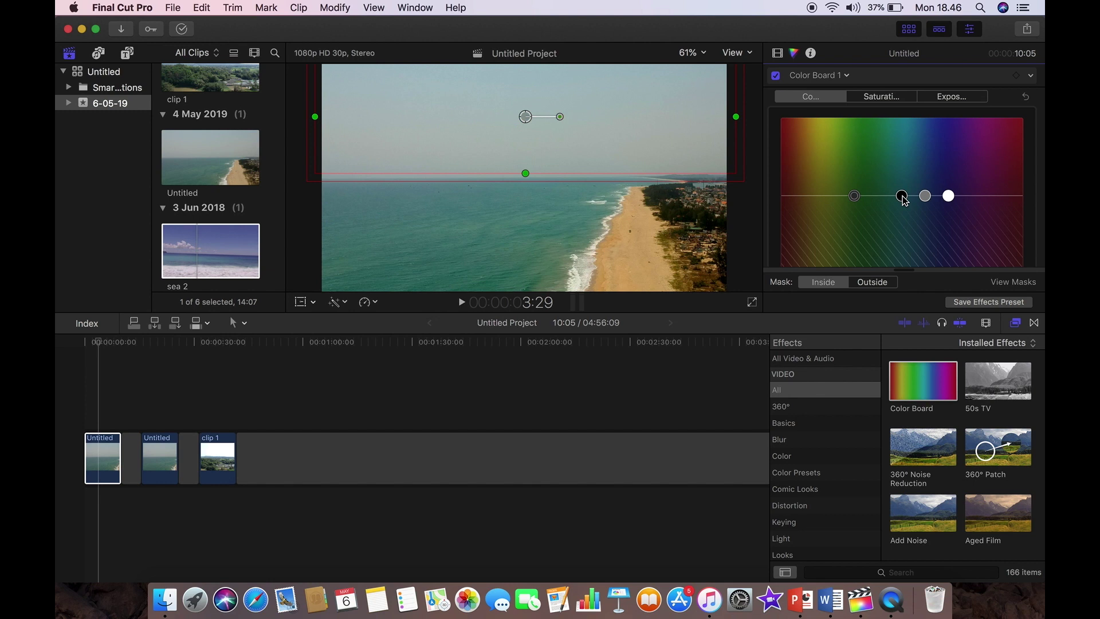
left_click_drag(904, 199, 854, 190)
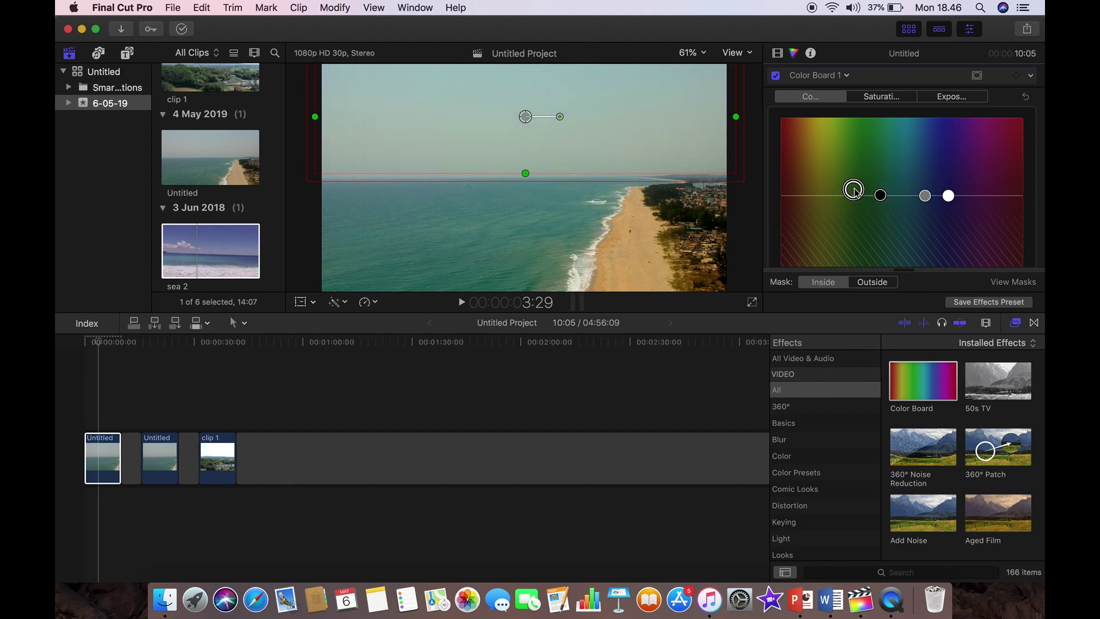
left_click_drag(927, 197, 947, 182)
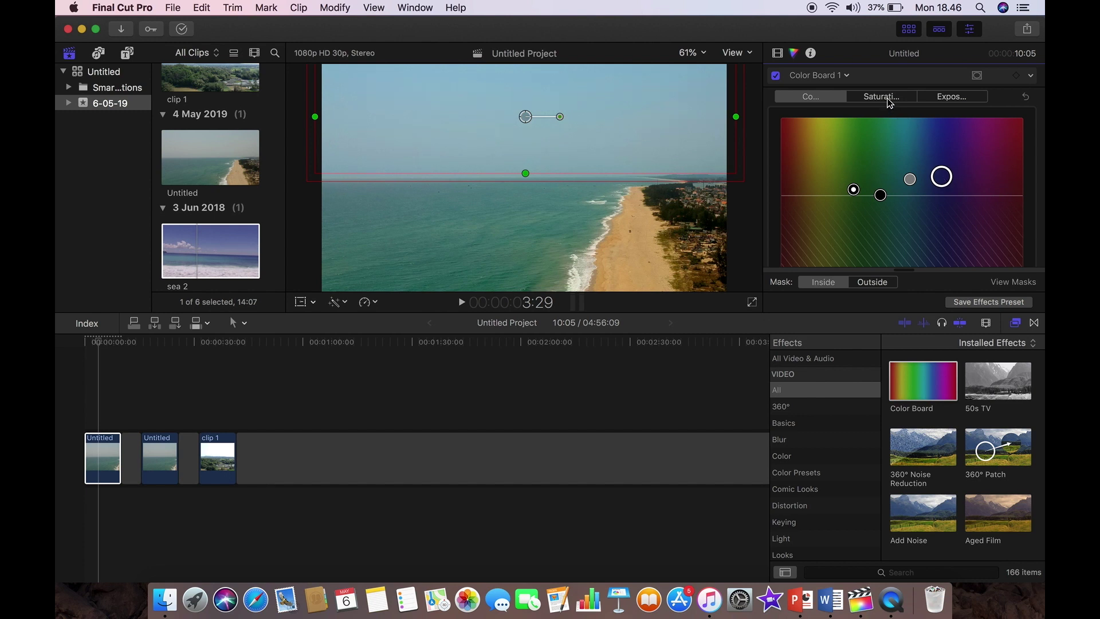
Nudge the Global exposure and Global saturation pucks up slightly for the sky.
left_click(938, 99)
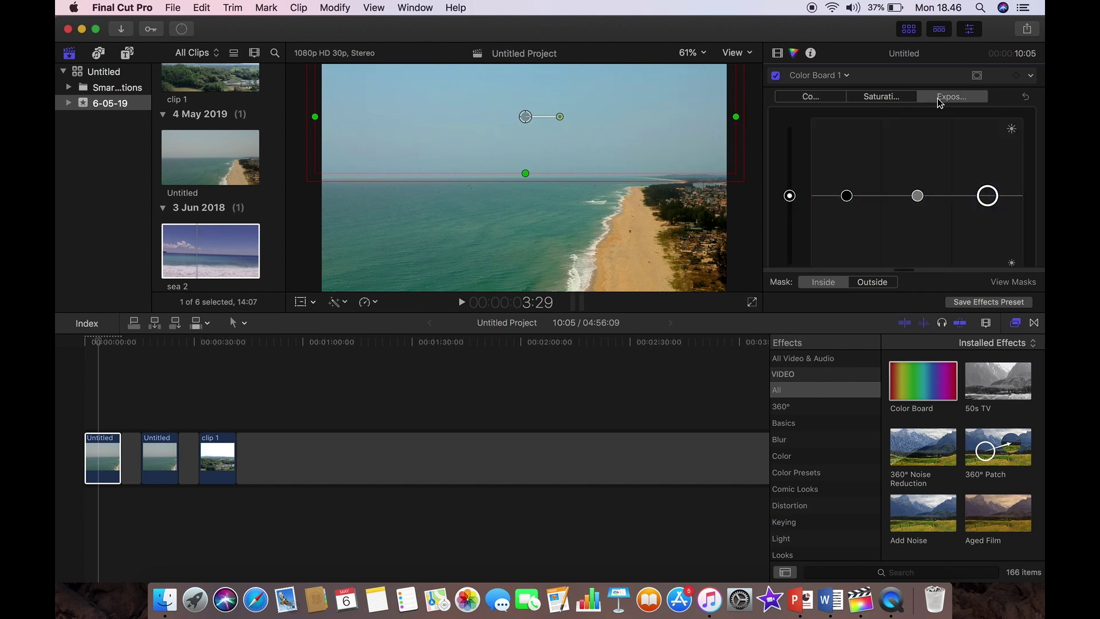
left_click(790, 194)
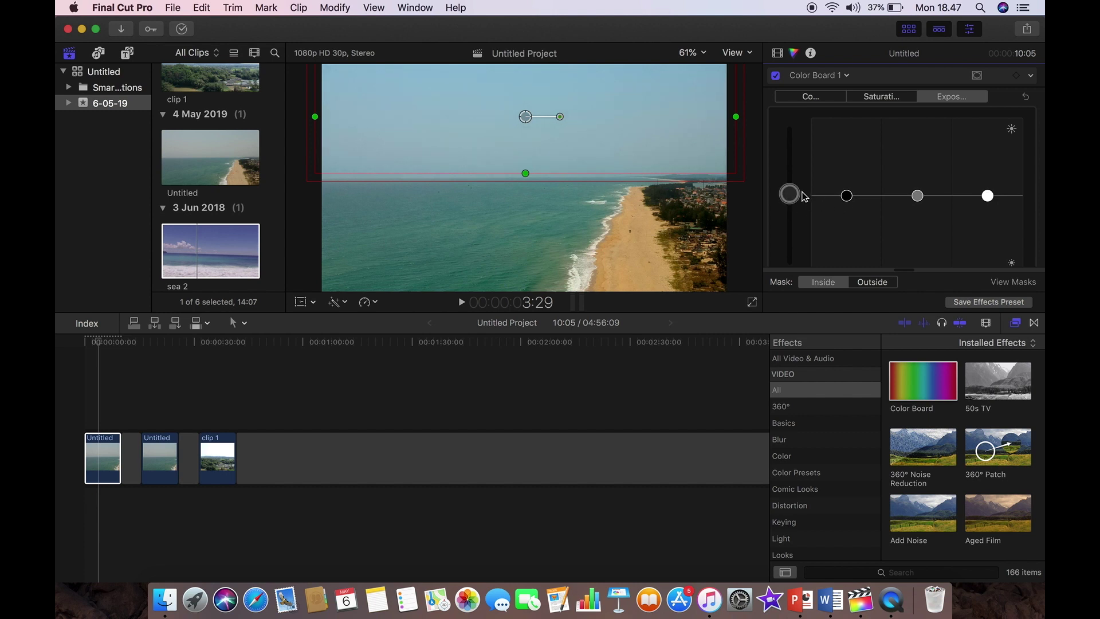
left_click_drag(792, 198, 792, 197)
left_click(870, 98)
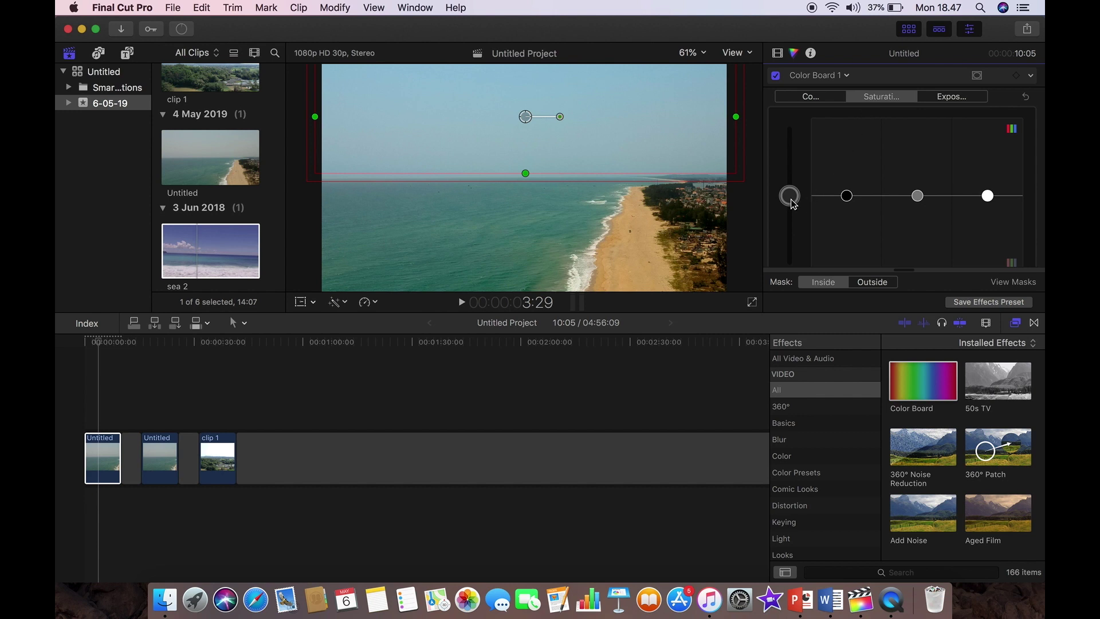
mouse_move(791, 198)
left_mouse_down()
mouse_move(792, 172)
mouse_move(794, 195)
left_mouse_up()
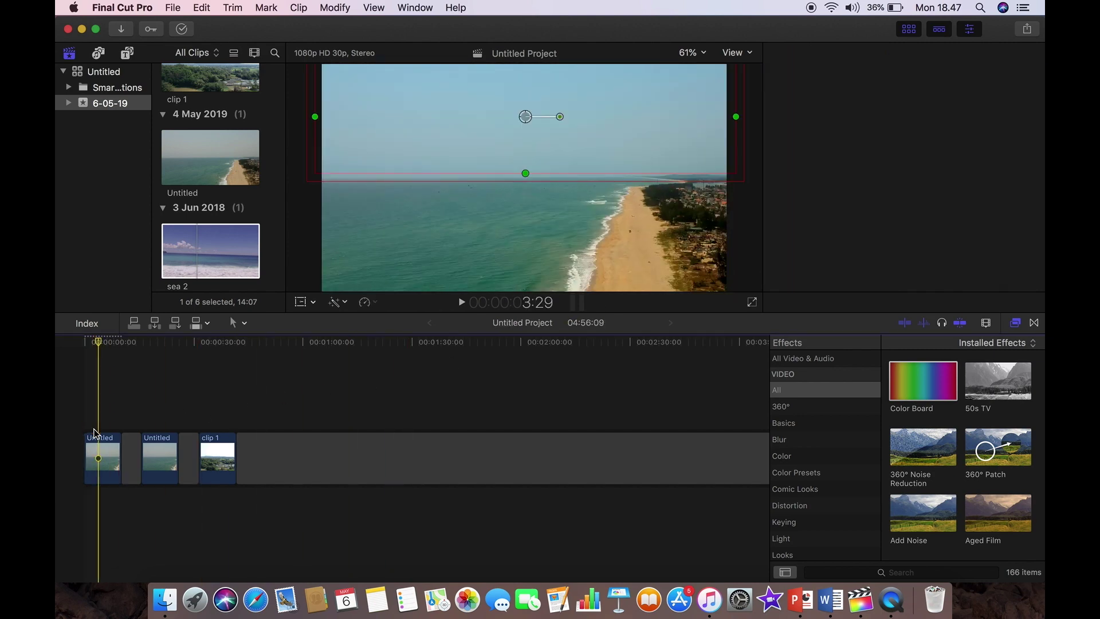
Select the first clip and toggle Color Board 1 off and on to compare the sky.
left_click(159, 387)
left_click(112, 440)
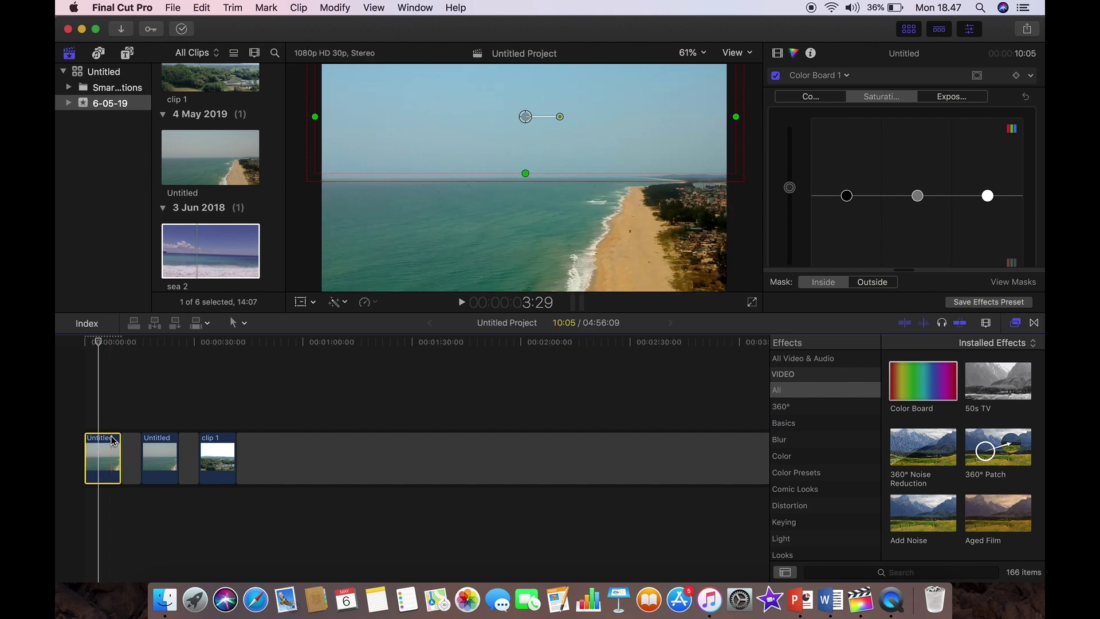
left_click(778, 63)
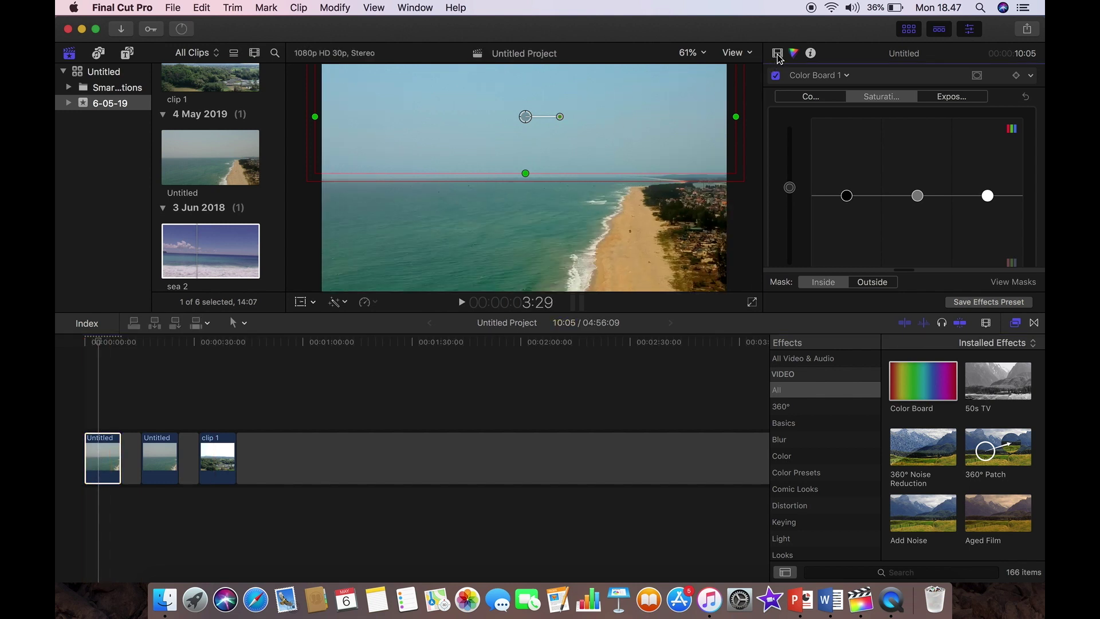
left_click(778, 53)
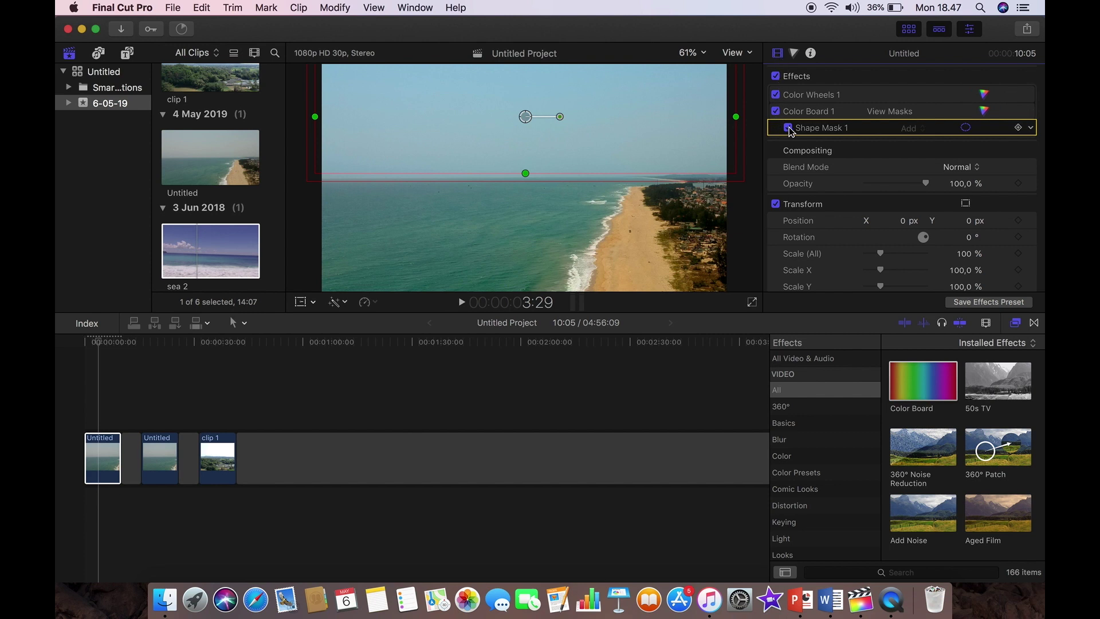
left_click(776, 112)
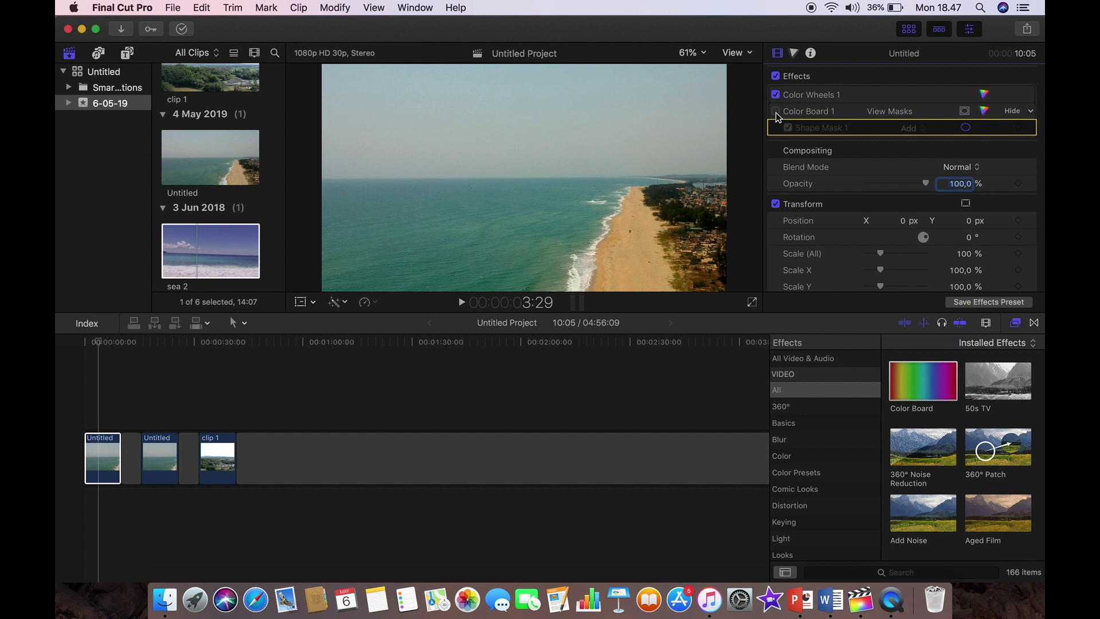
left_click(776, 111)
left_click(776, 112)
left_click(776, 112)
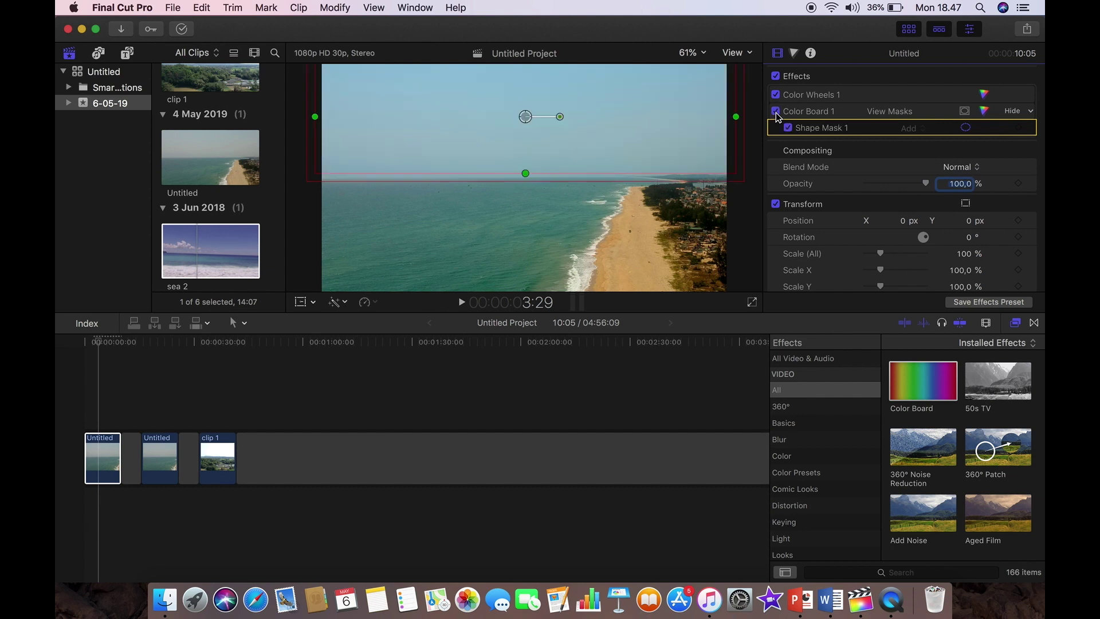
Hide the mask outline and play back the first clip.
left_click(802, 80)
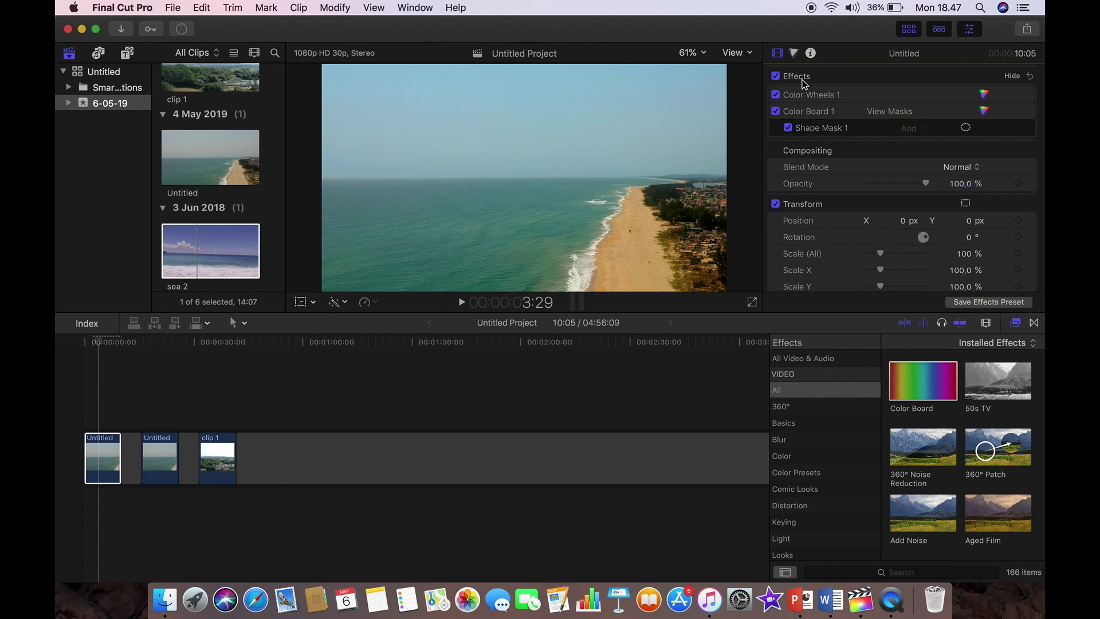
left_click(304, 359)
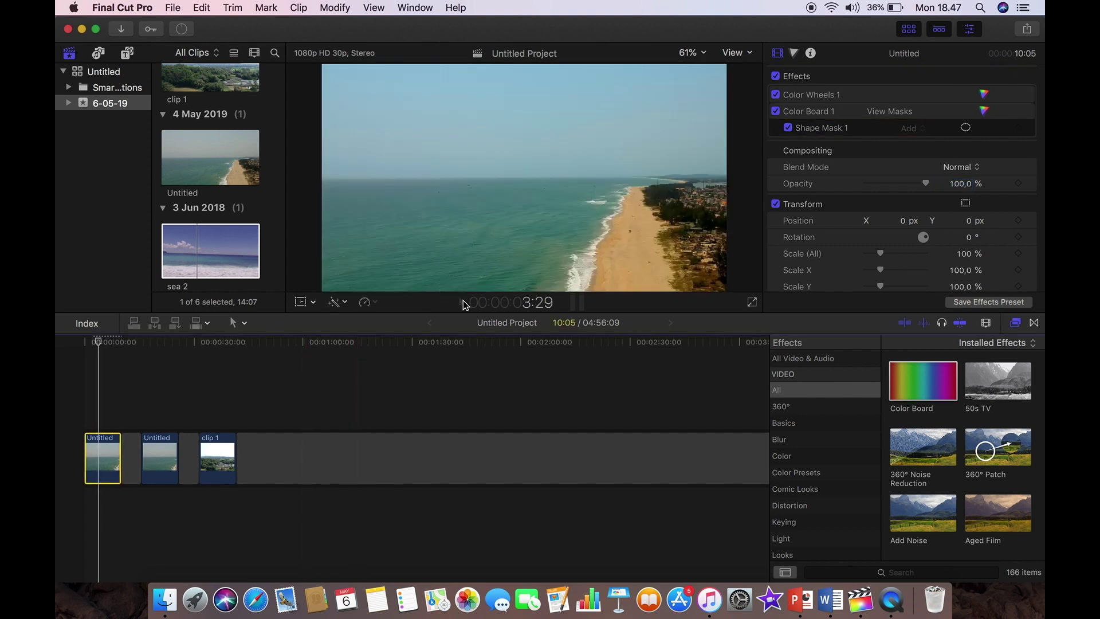
left_click(463, 303)
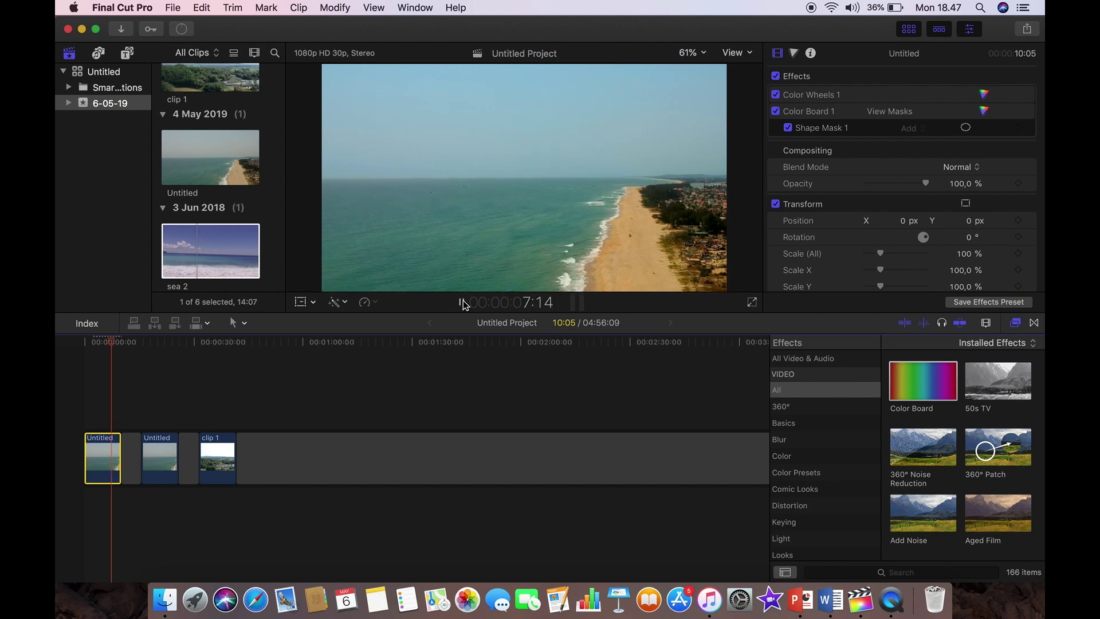
Give the second Untitled clip an inverted Shape Mask from Effects > Masks, then connect sea 2 below it.
left_click(463, 304)
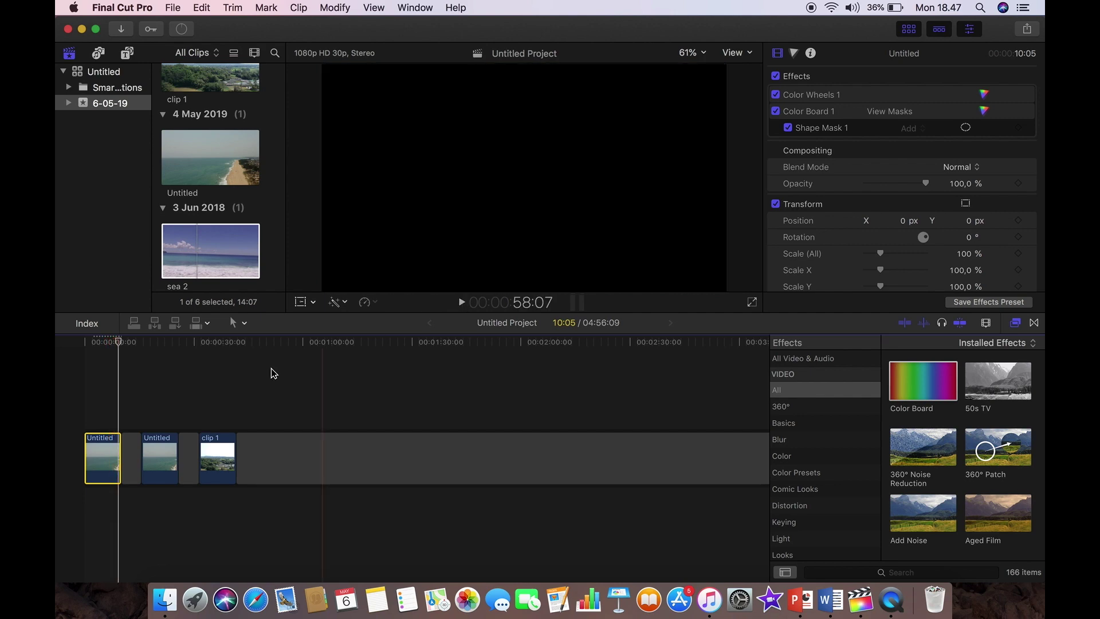
left_click(163, 447)
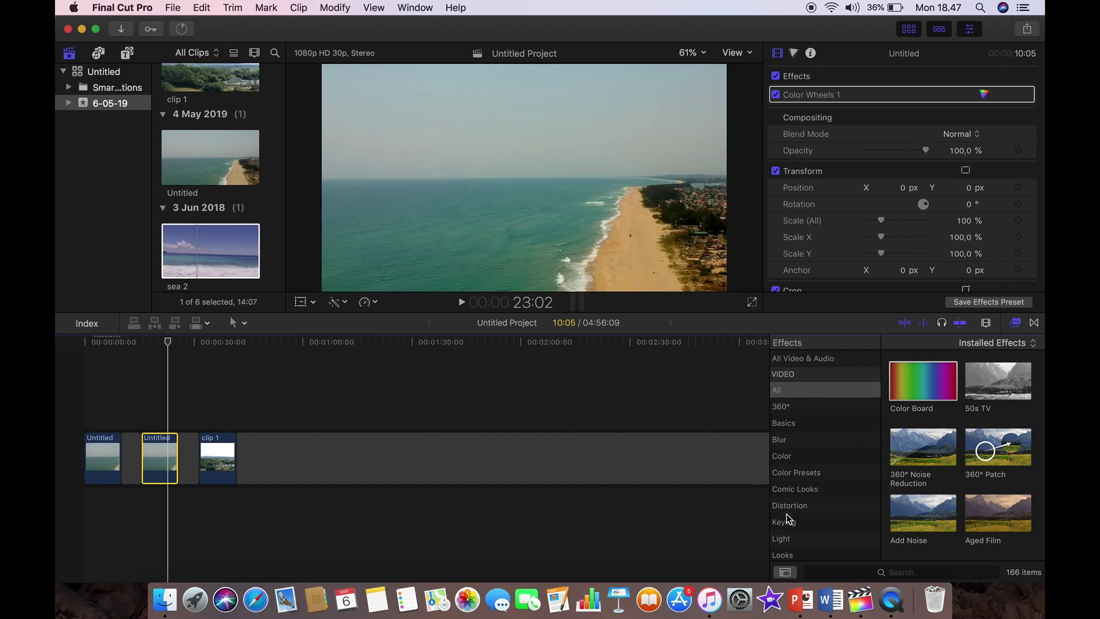
scroll(787, 516, "down", 3)
scroll(788, 518, "down", 1)
left_click(800, 455)
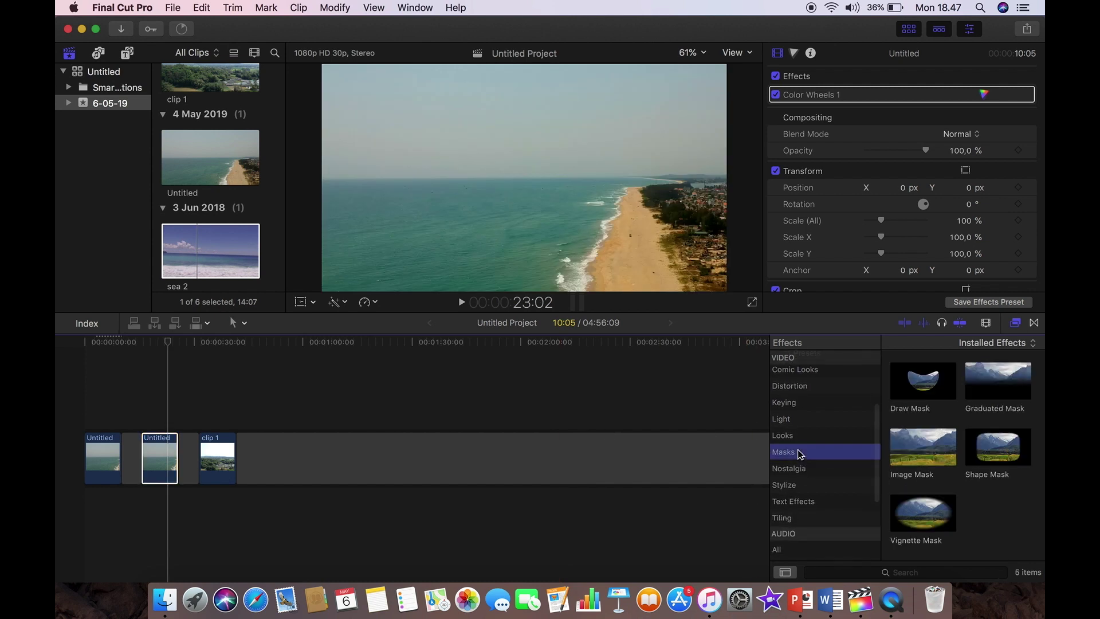
left_click_drag(1000, 453, 163, 467)
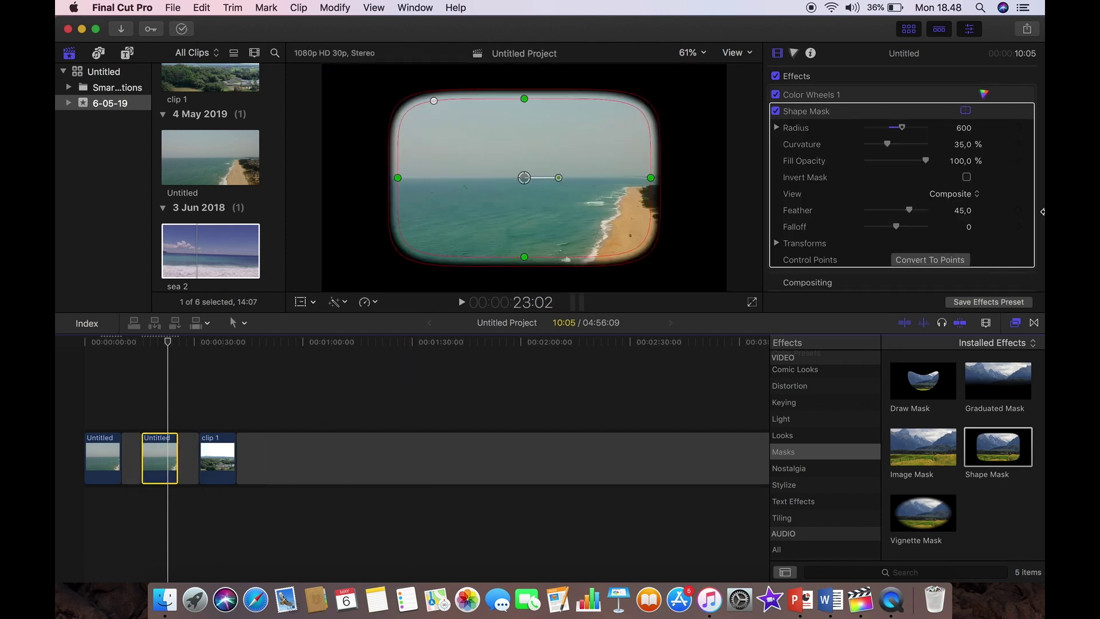
left_click(968, 177)
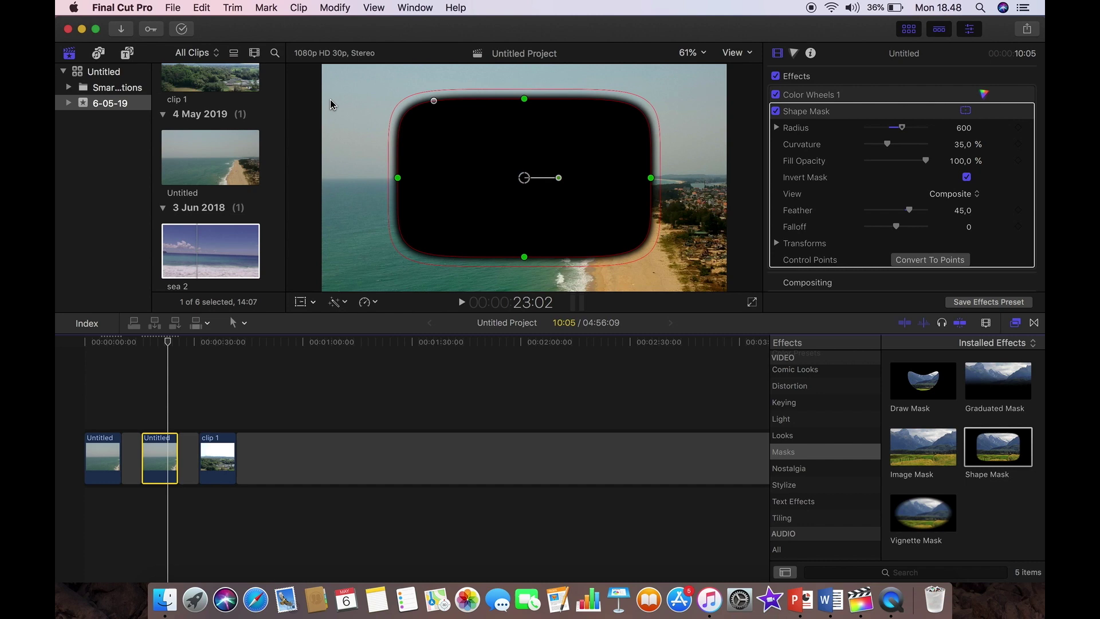
left_click_drag(202, 245, 177, 522)
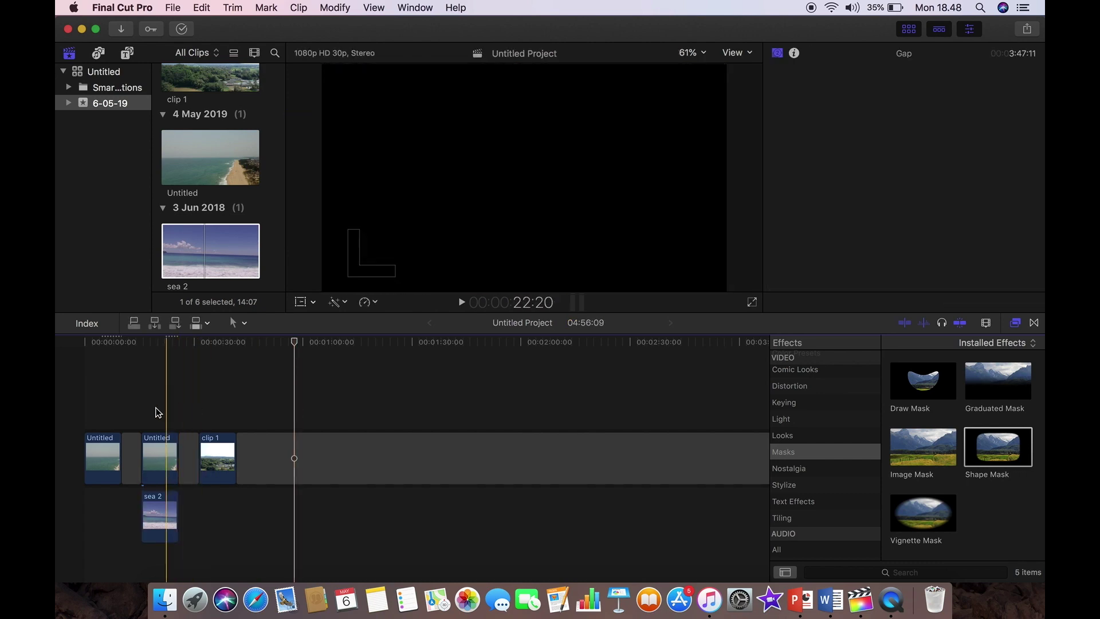
Square the second clip's shape mask to 0% curvature and stretch it across the top sky band.
left_click(153, 411)
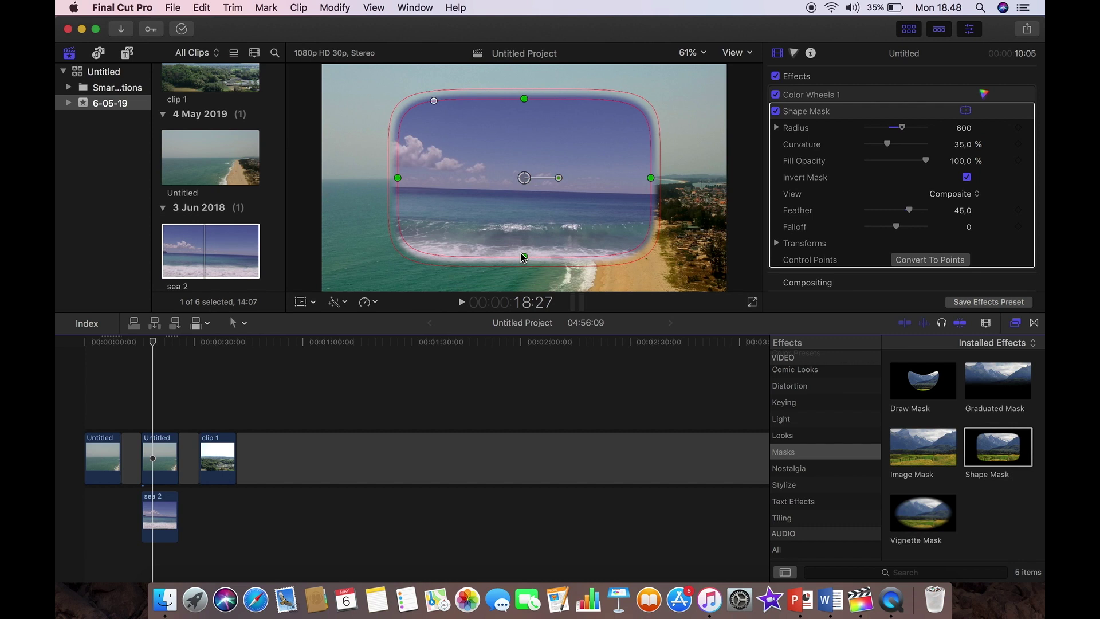
left_click_drag(434, 102, 392, 104)
left_click_drag(451, 147, 465, 123)
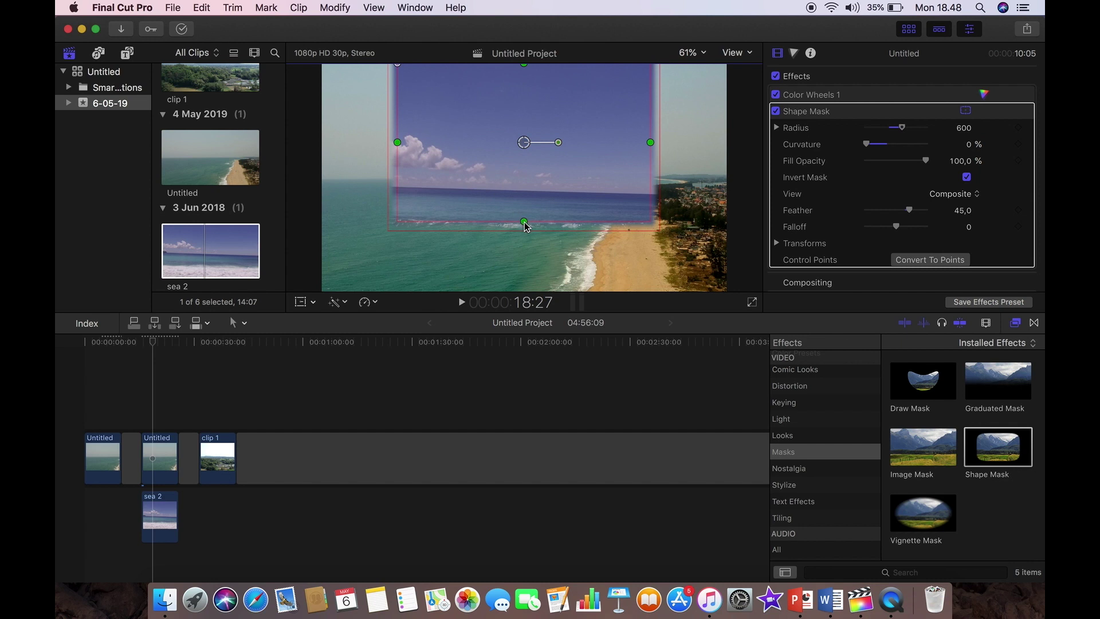
left_click_drag(526, 226, 522, 178)
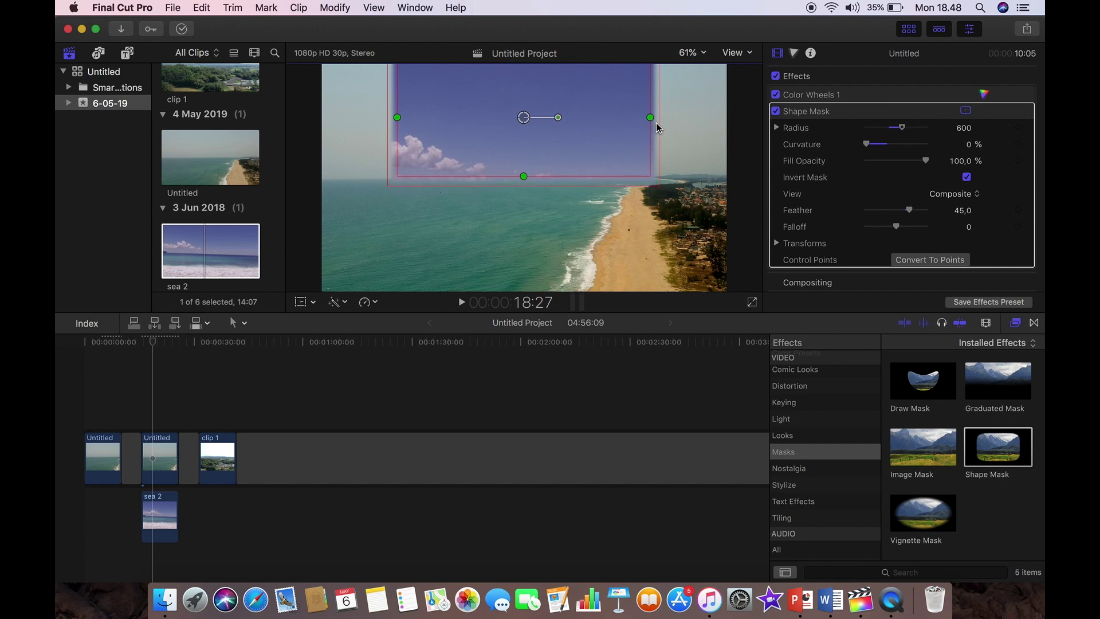
left_click_drag(651, 119, 738, 139)
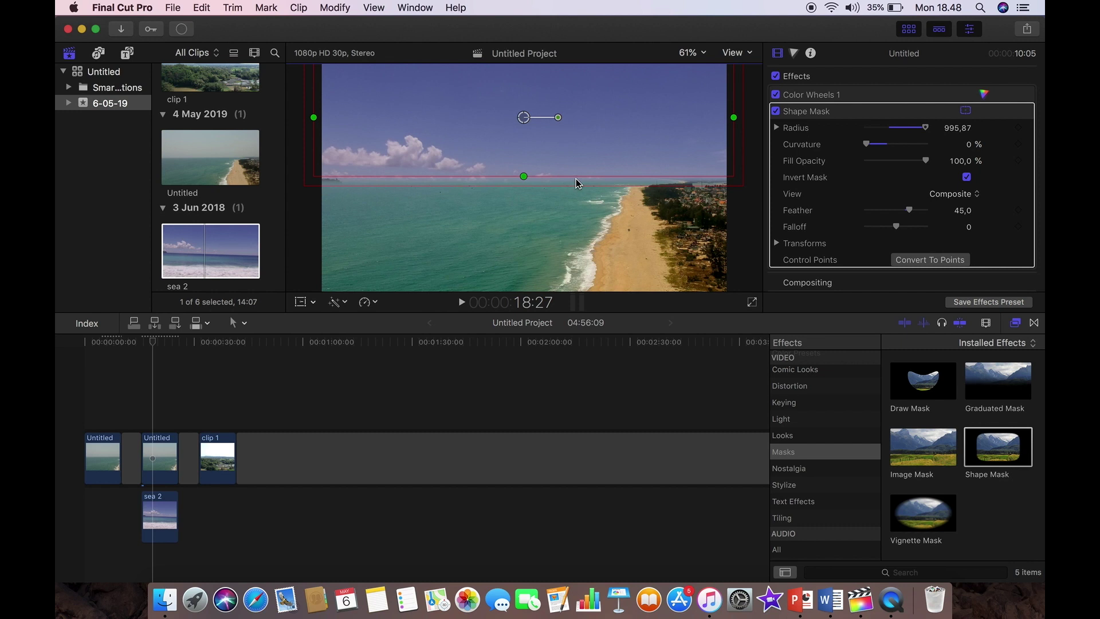
Add a Color Board correction to the connected sea 2 clip and shift its colour pucks.
left_click(794, 54)
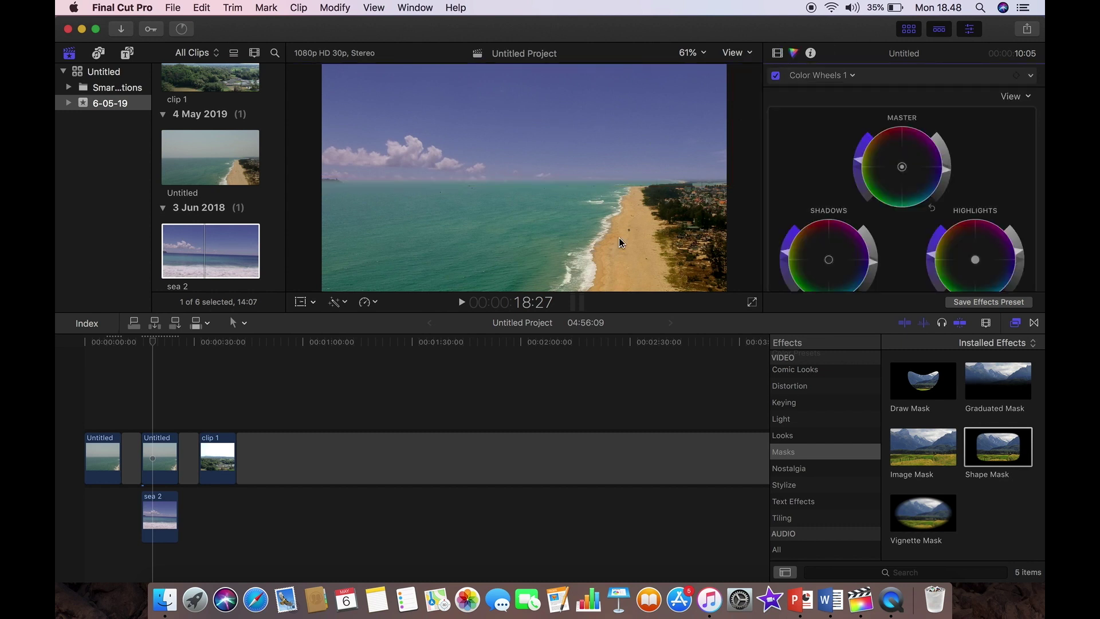
left_click(160, 529)
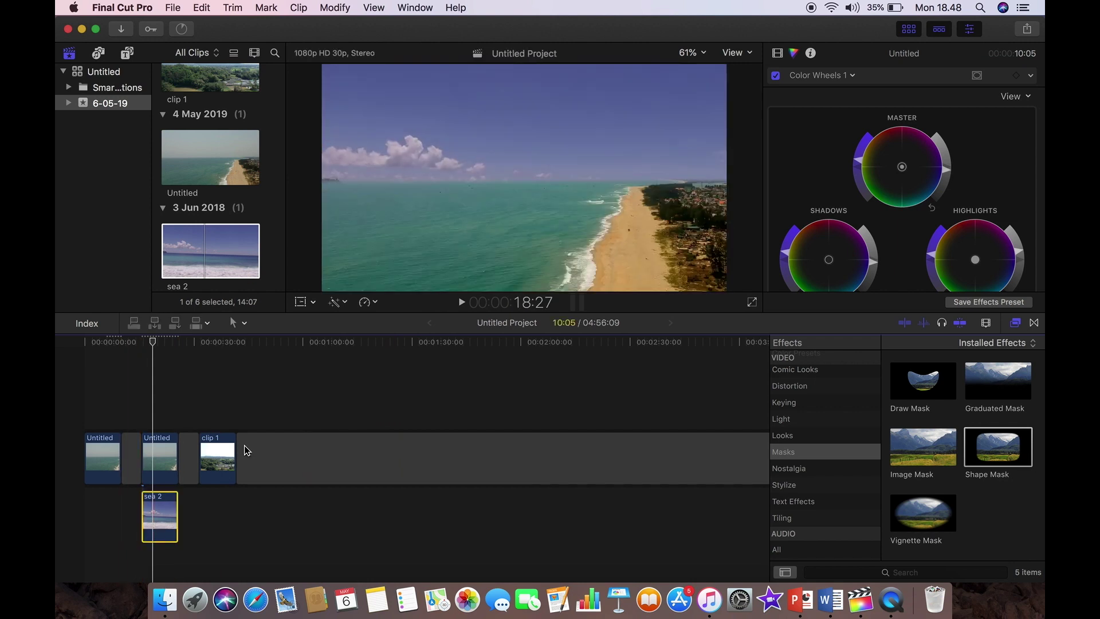
left_click(844, 80)
left_click(844, 99)
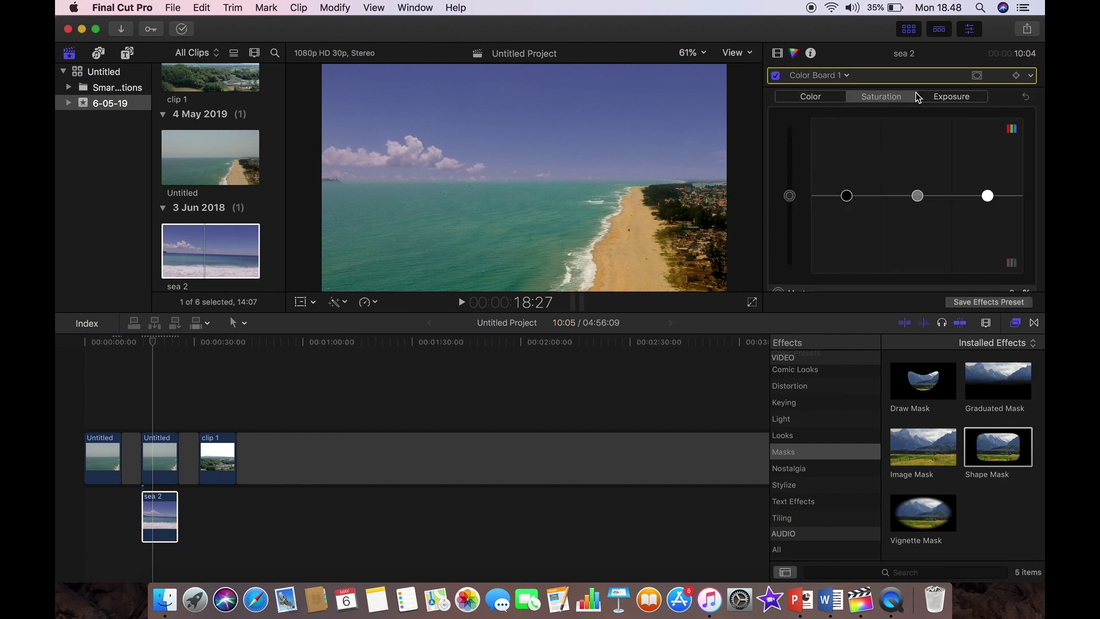
left_click(821, 97)
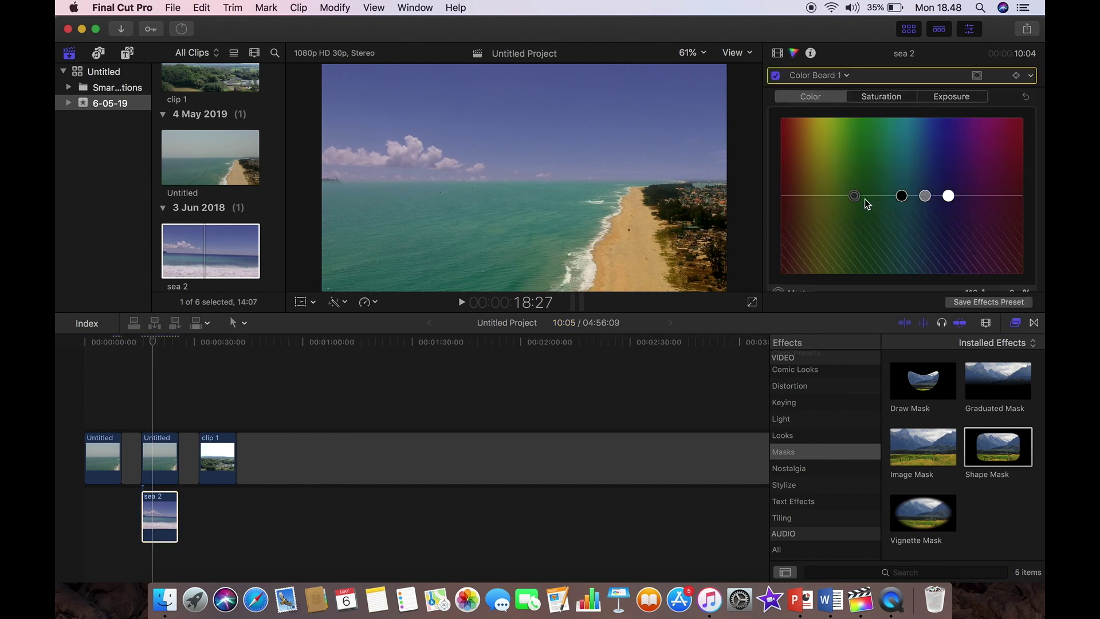
left_click_drag(904, 198, 854, 191)
left_click_drag(926, 196, 947, 206)
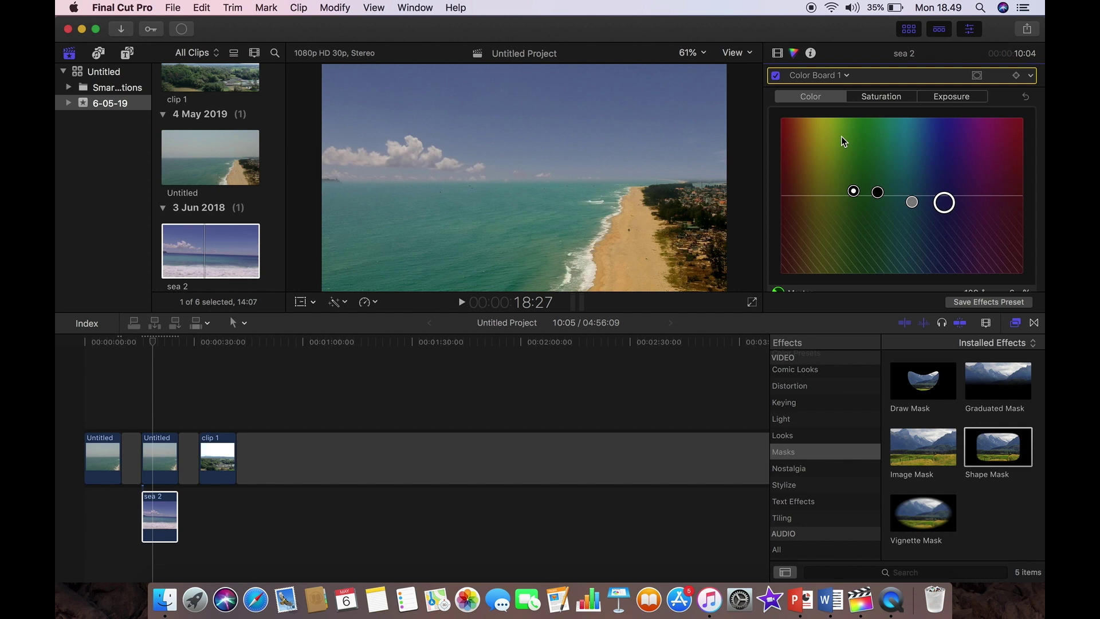
Raise sea 2's overall and highlights exposure slightly, then lift its overall saturation.
left_click(943, 94)
left_click_drag(791, 197, 792, 194)
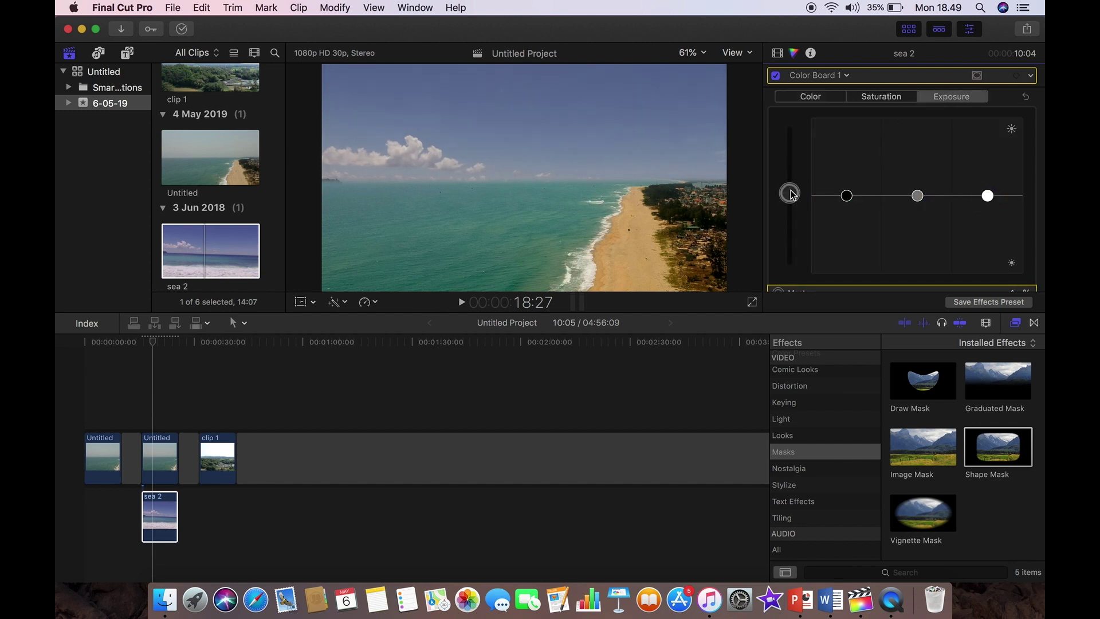
left_click(915, 195)
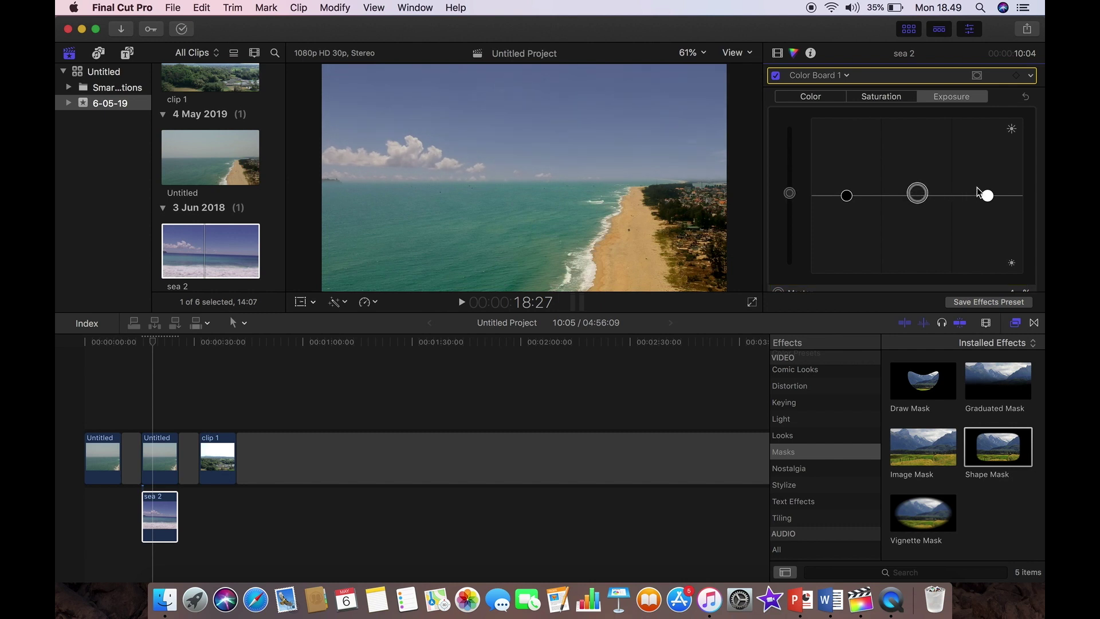
left_click(986, 195)
left_click(889, 97)
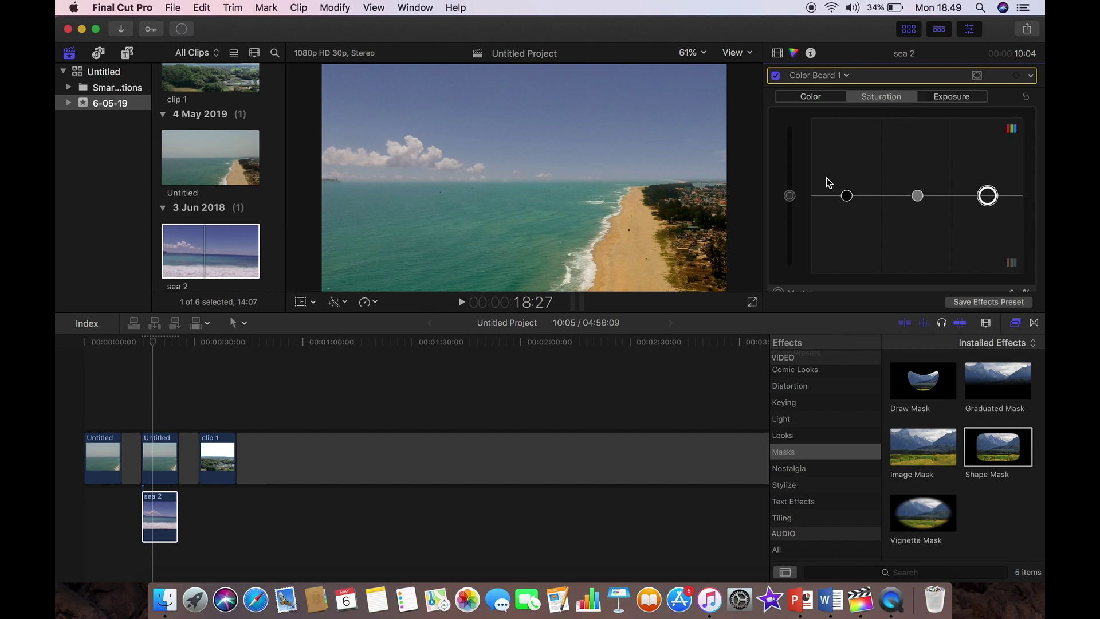
left_click(790, 196)
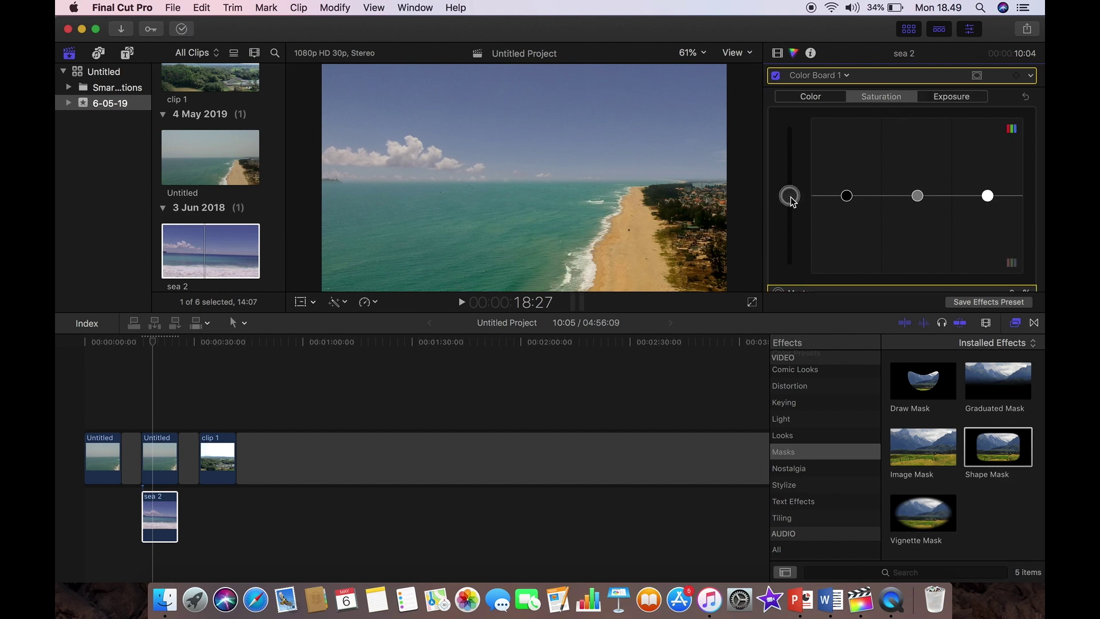
left_click_drag(791, 200, 792, 190)
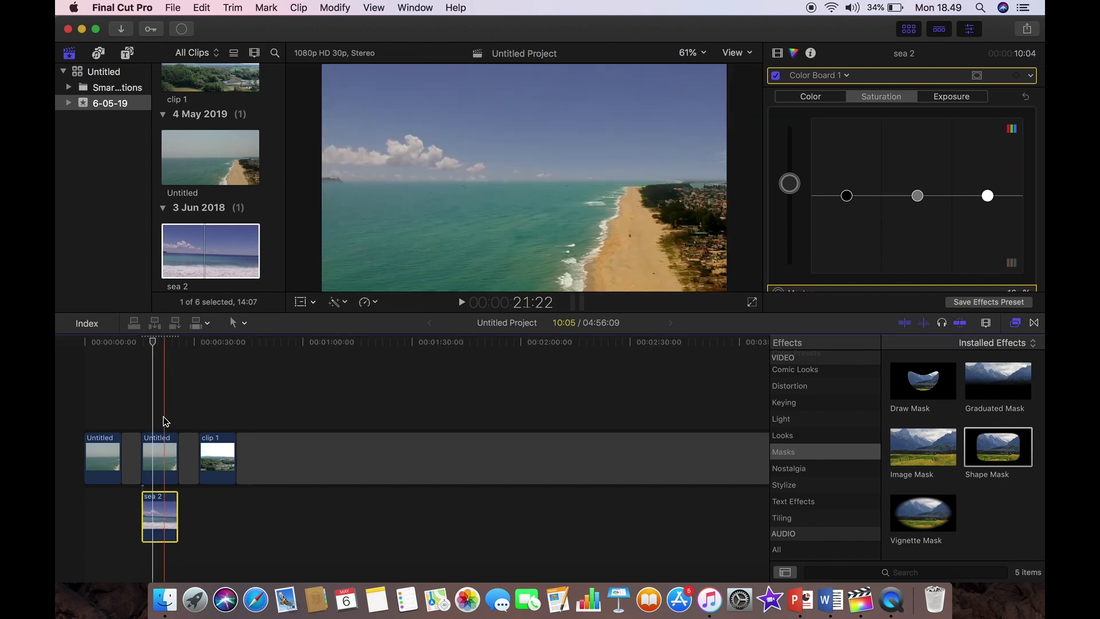
Select the Untitled clip, toggle its Shape Mask off and on to compare, and play it.
left_click(163, 437)
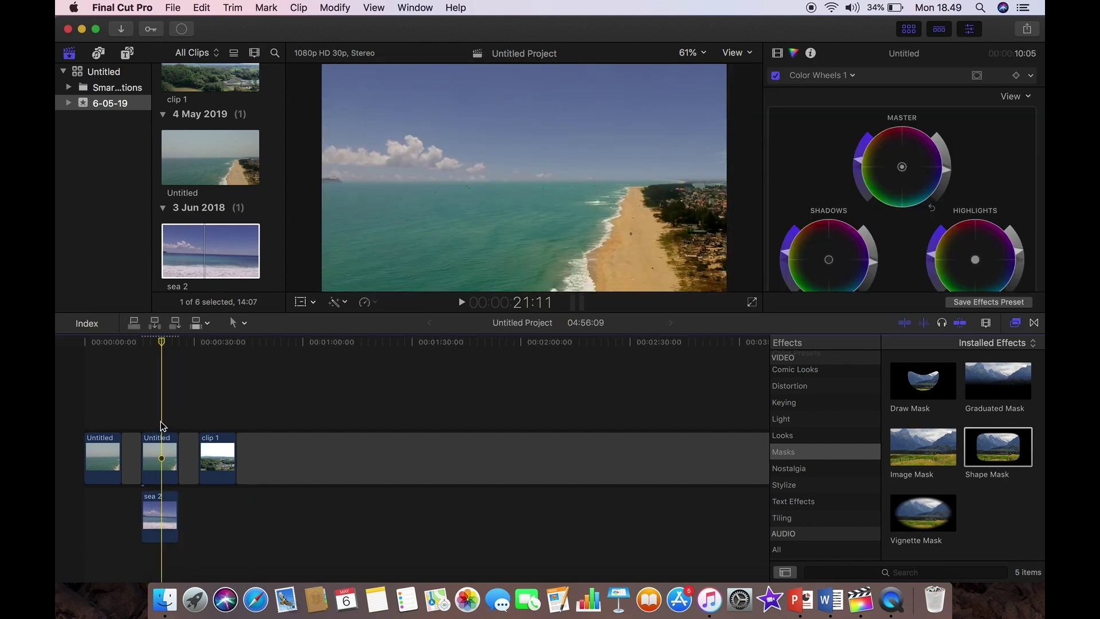
left_click(778, 53)
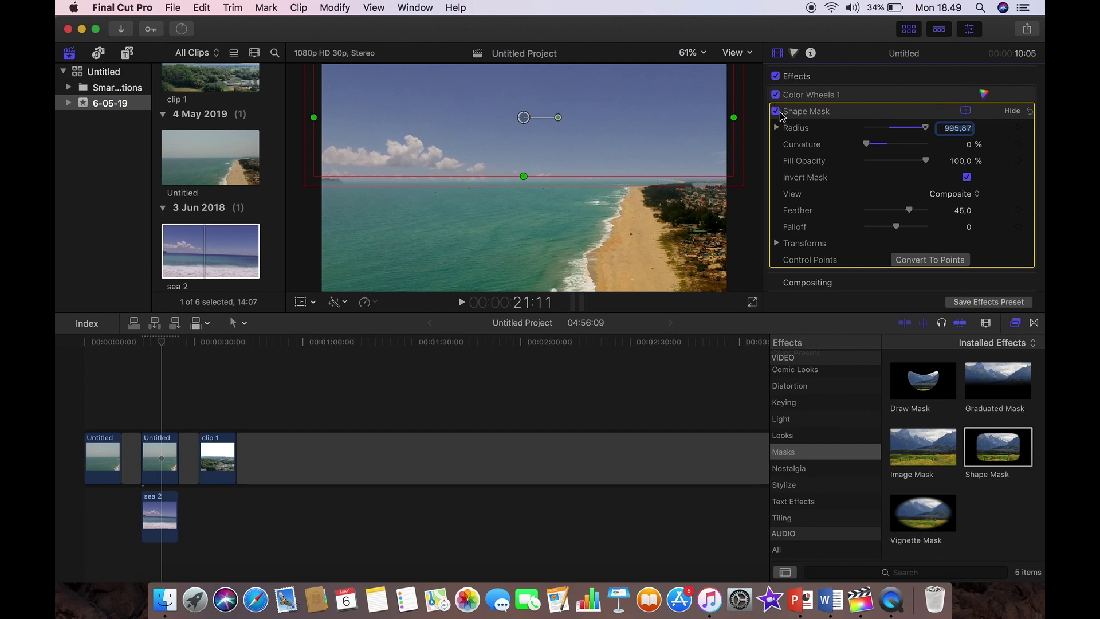
left_click(776, 111)
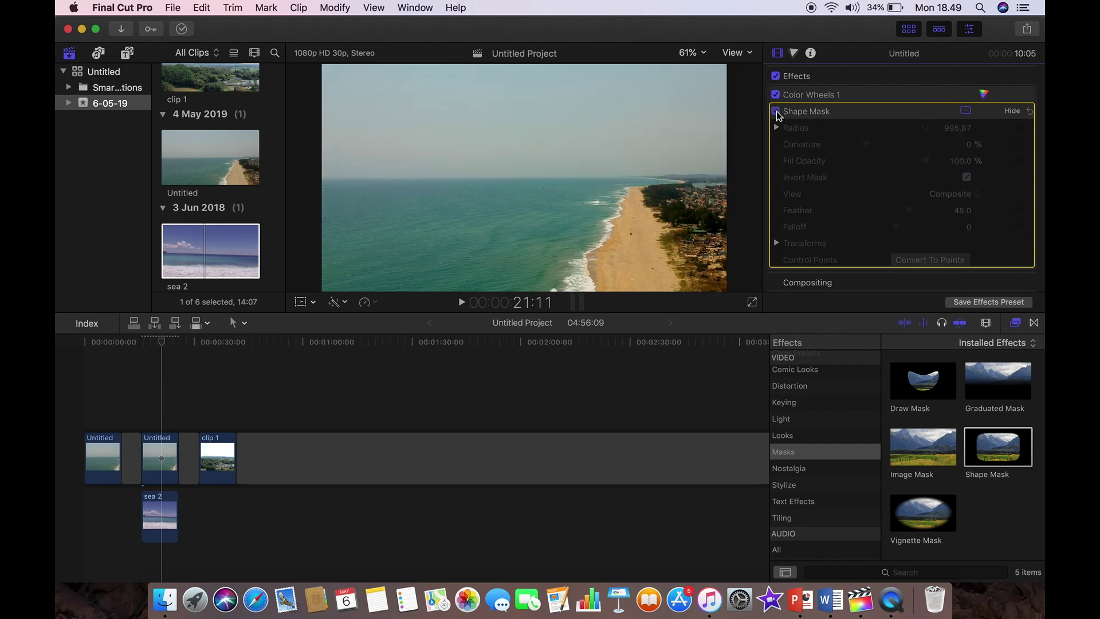
left_click(777, 112)
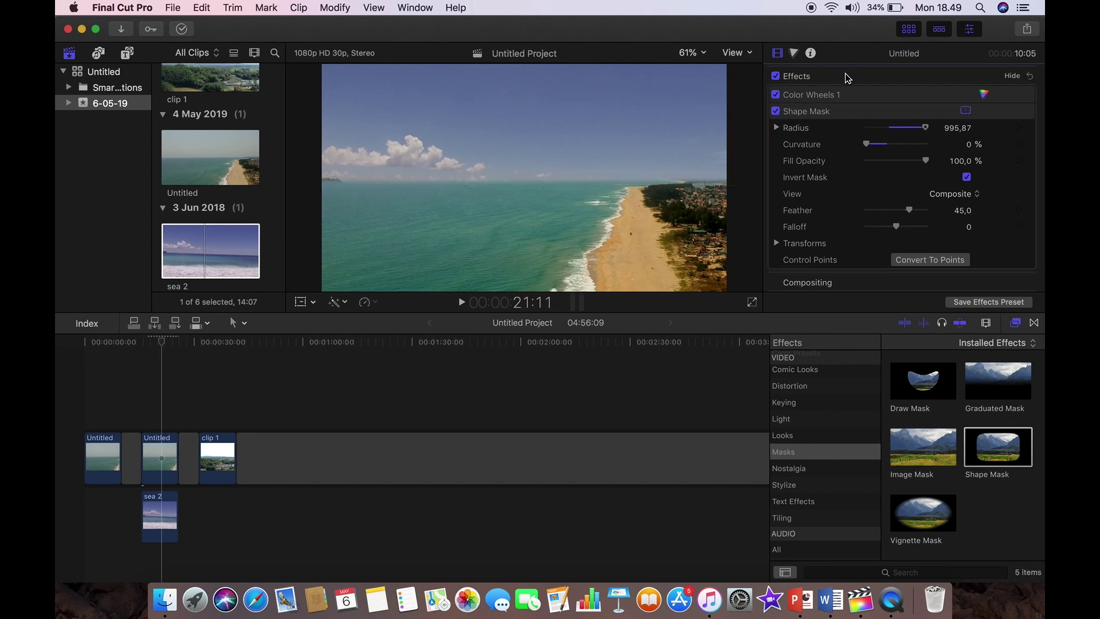
left_click(463, 303)
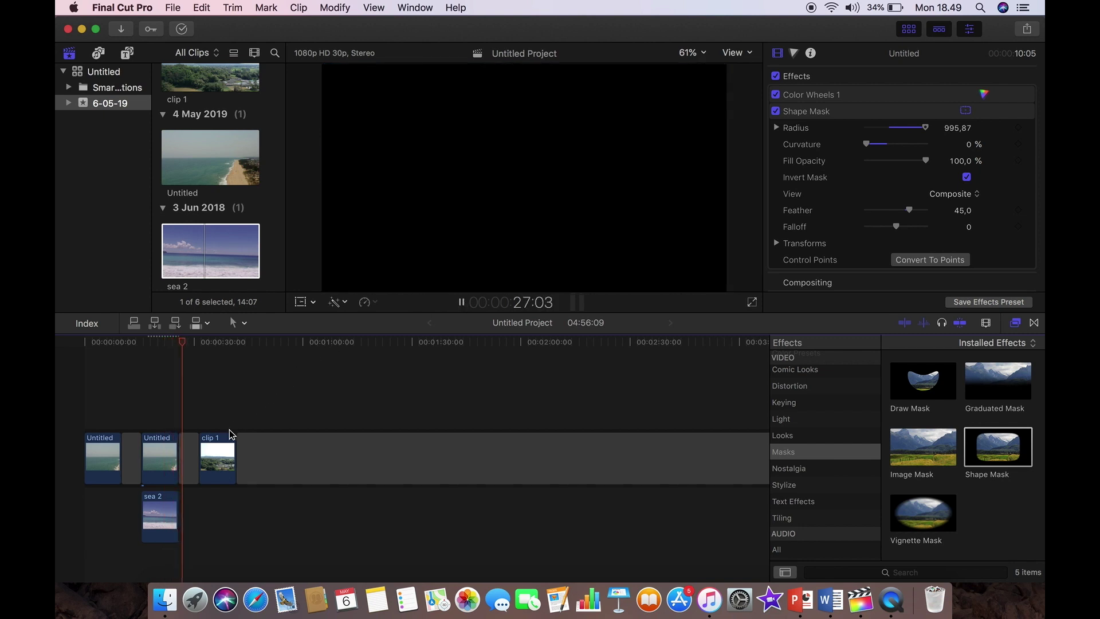
Stop playback on clip 1 and apply the Draw Mask effect to it.
left_click(217, 445)
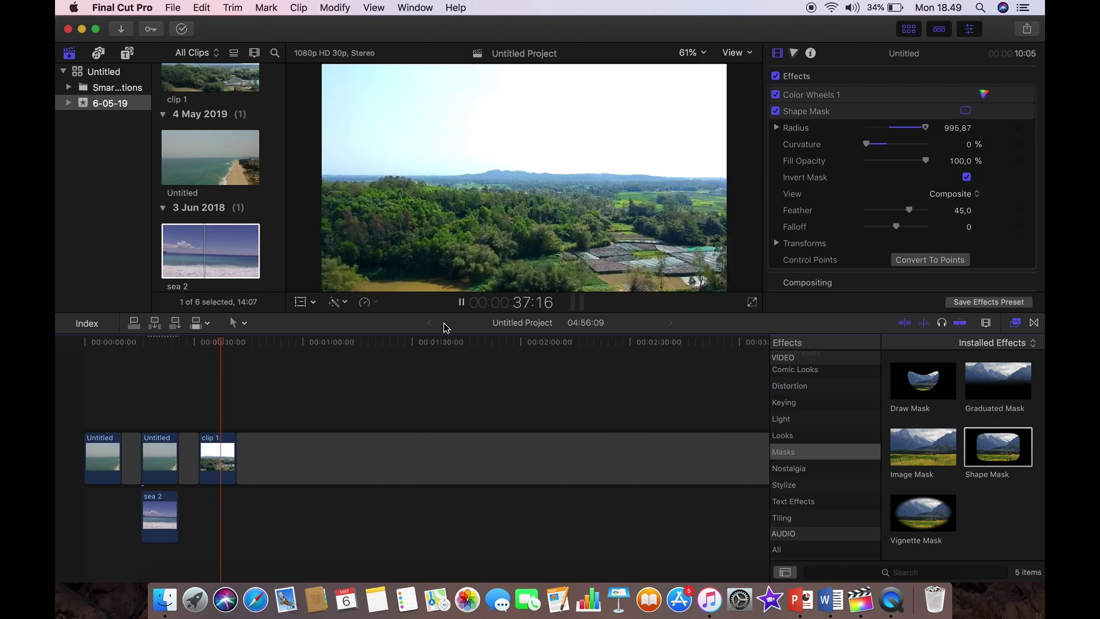
left_click(461, 303)
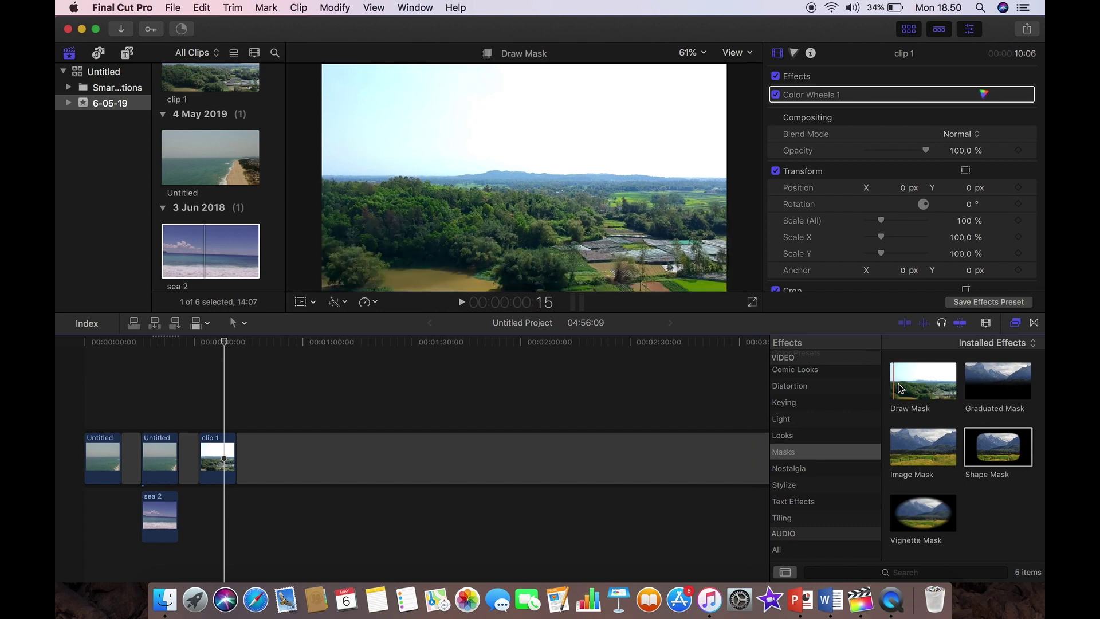
mouse_move(924, 385)
left_mouse_down()
mouse_move(238, 453)
mouse_move(228, 440)
left_mouse_up()
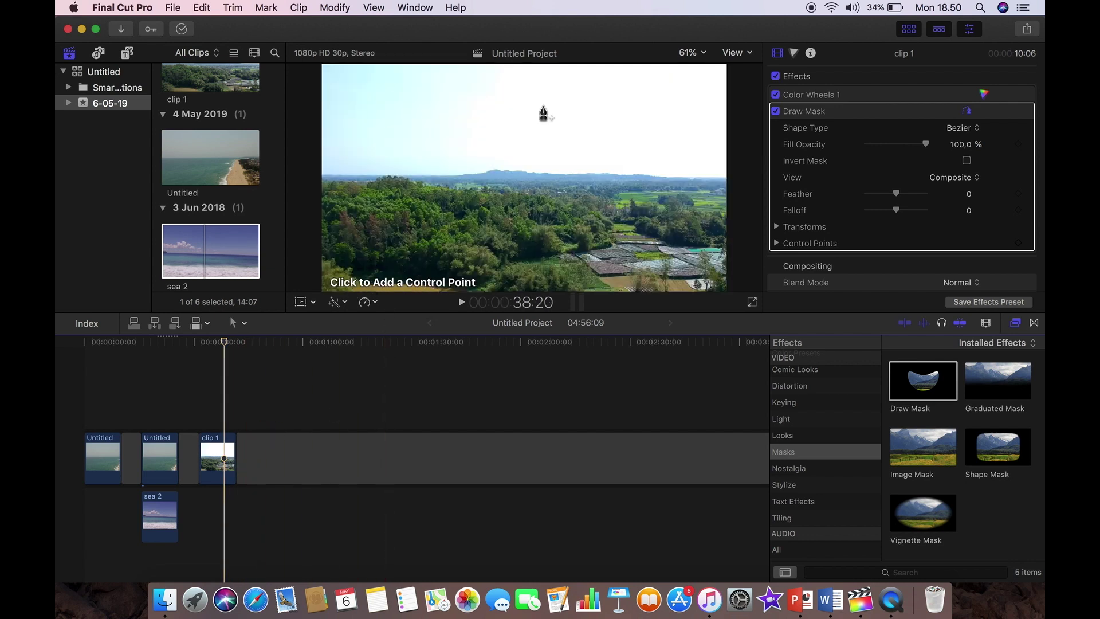
Zoom the viewer to 200% and pan to the left end of the horizon.
left_click(694, 55)
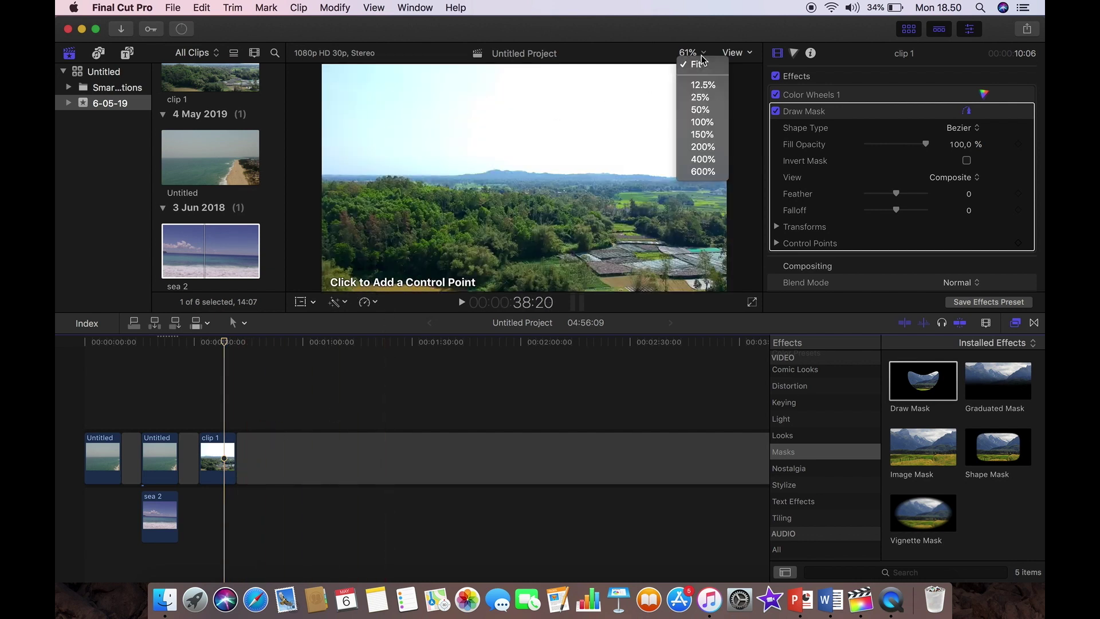
left_click(704, 147)
left_click_drag(732, 179, 717, 184)
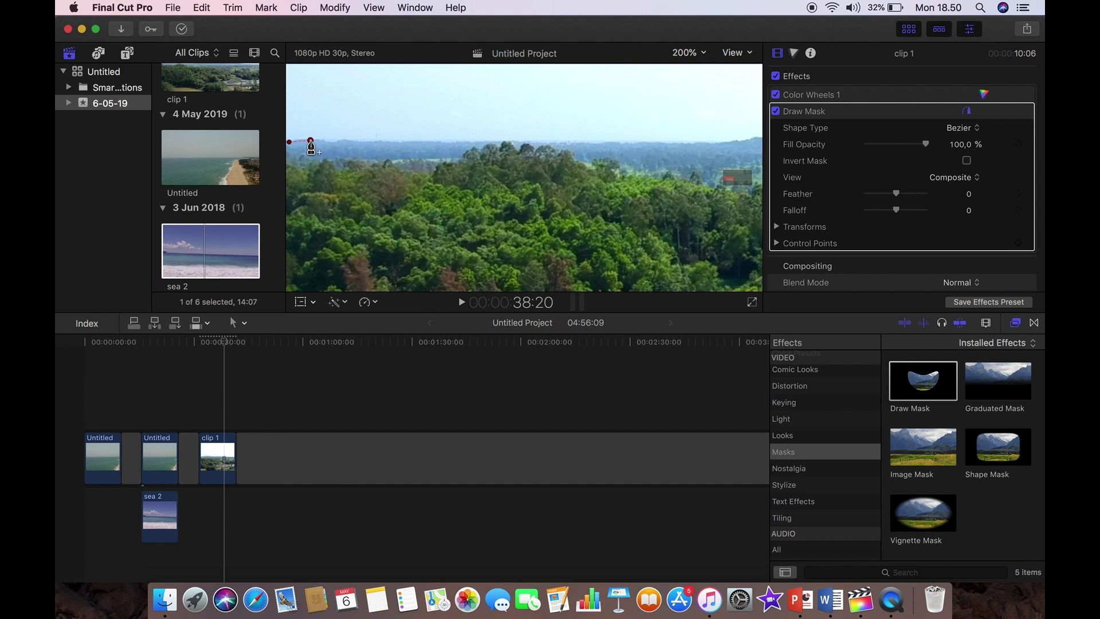
Place Draw Mask points along clip 1's treeline, starting from the left side of the horizon.
left_click(338, 141)
left_click(357, 139)
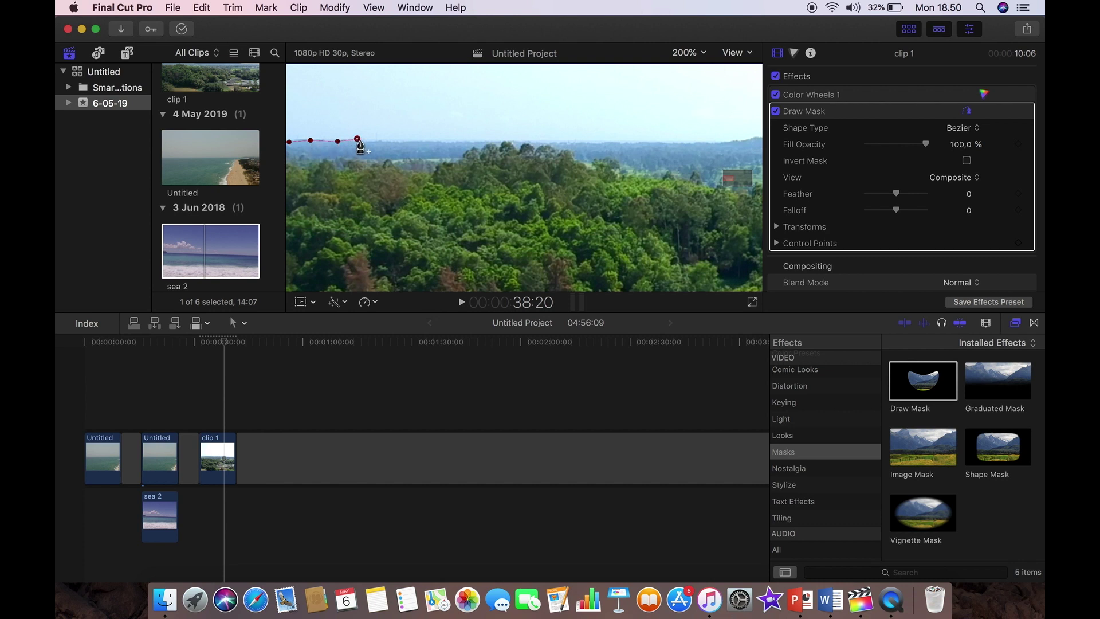
left_click(407, 143)
left_click(437, 142)
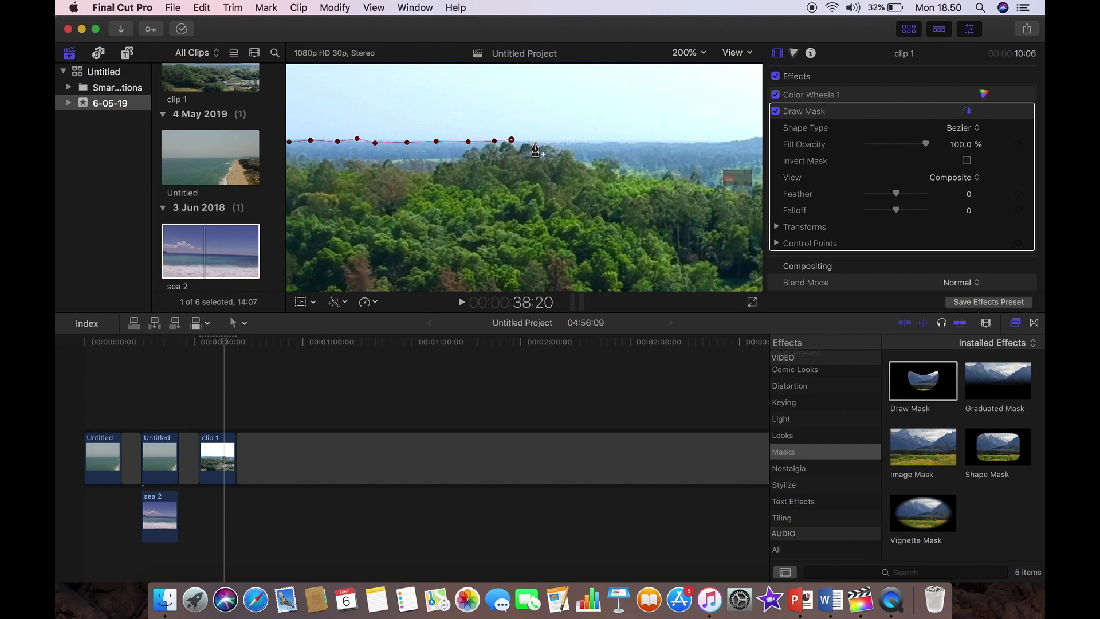
left_click(534, 142)
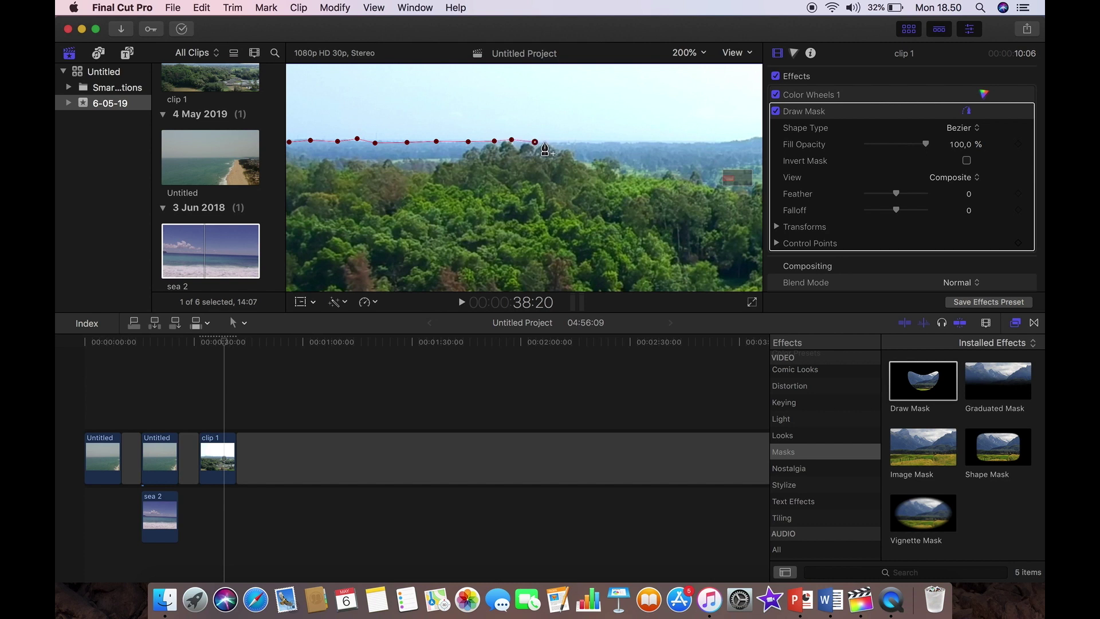
left_click(583, 140)
left_click(618, 140)
left_click(649, 141)
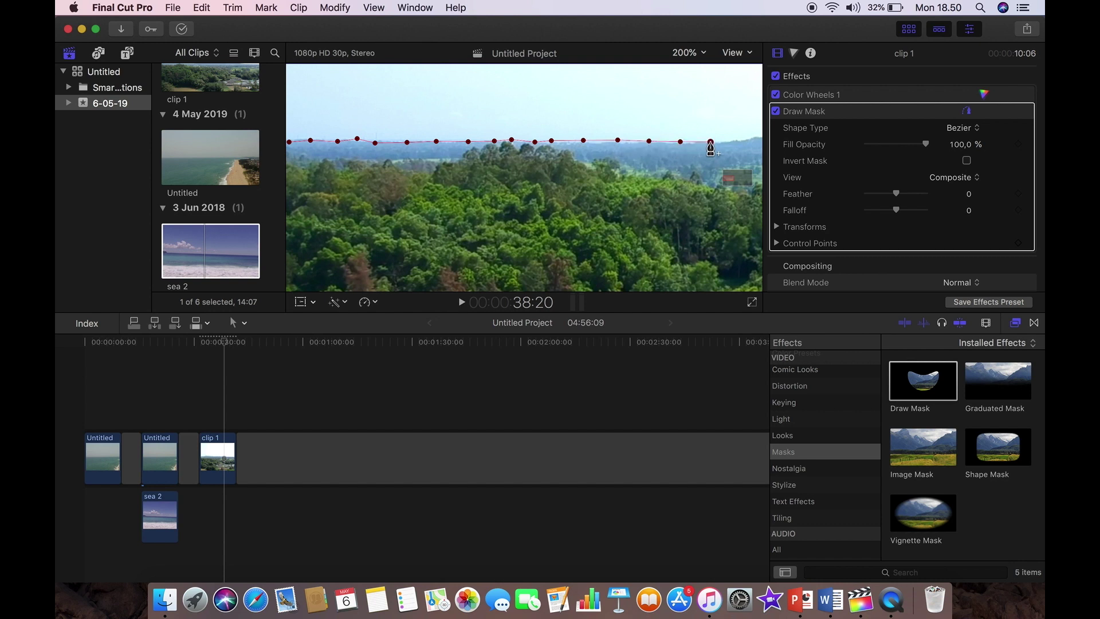
left_click(734, 140)
Continue the mask points up over the hill and back down along the horizon.
left_click_drag(730, 178, 736, 182)
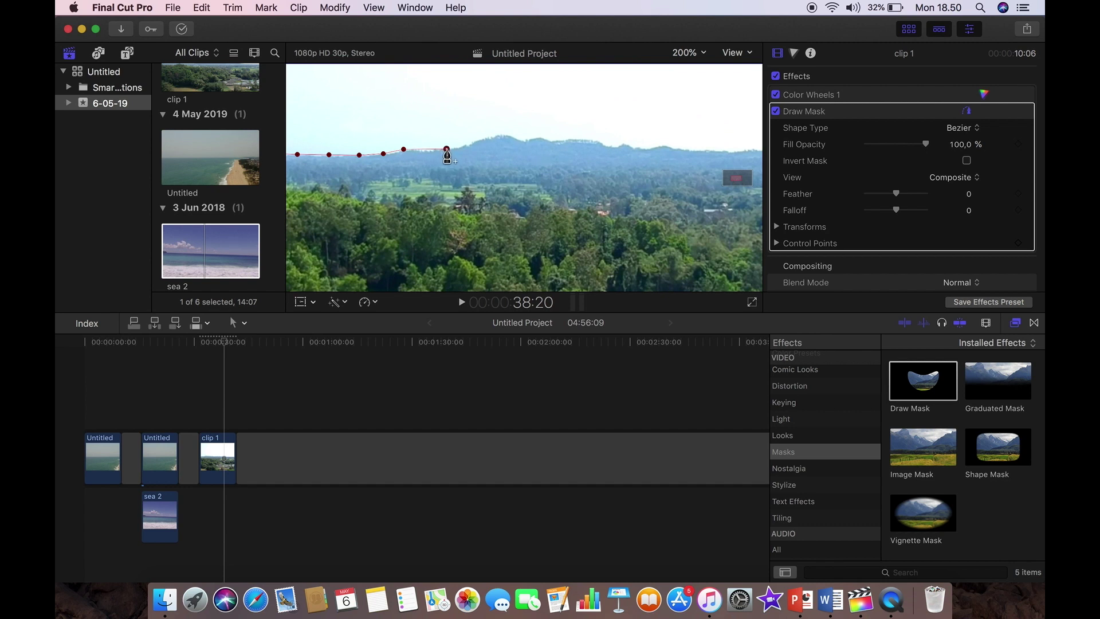
left_click(469, 144)
left_click(497, 136)
left_click(509, 135)
left_click(537, 137)
left_click(564, 140)
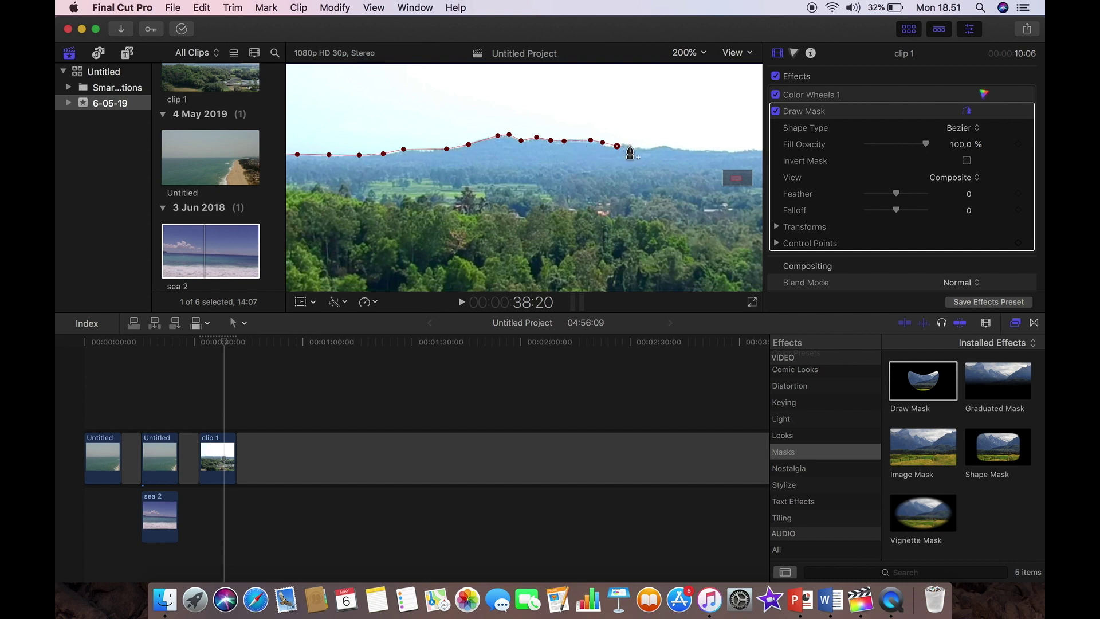
left_click(632, 147)
left_click(670, 146)
Extend the chain of mask points along the horizon to the frame's right edge.
left_click_drag(736, 178, 743, 181)
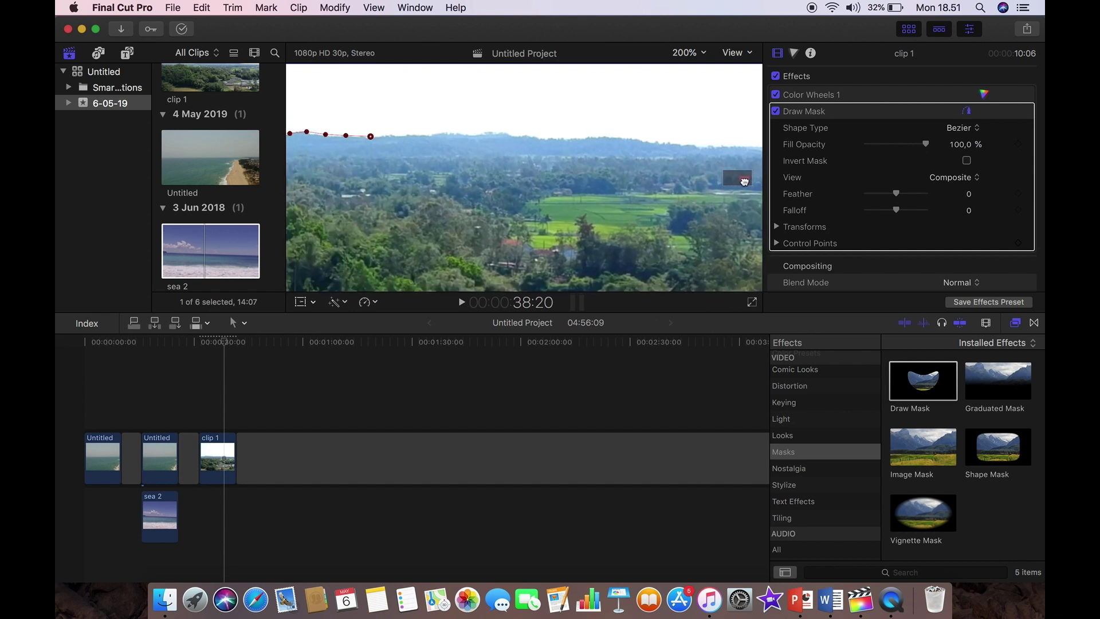
left_click(419, 134)
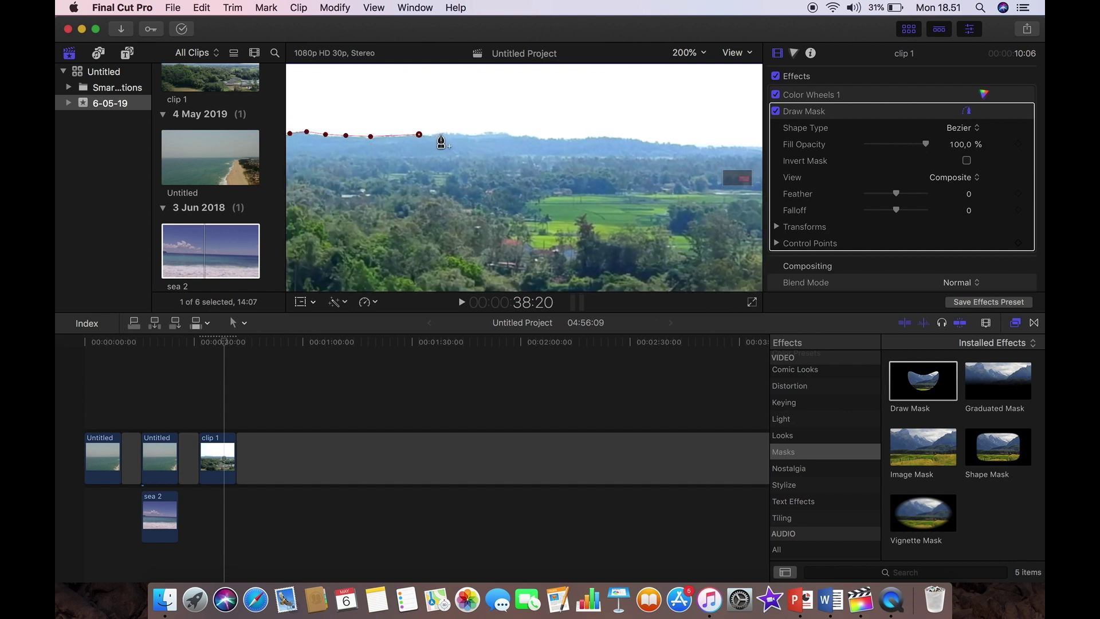
left_click(444, 133)
left_click(470, 134)
left_click(492, 133)
left_click(511, 135)
left_click(574, 139)
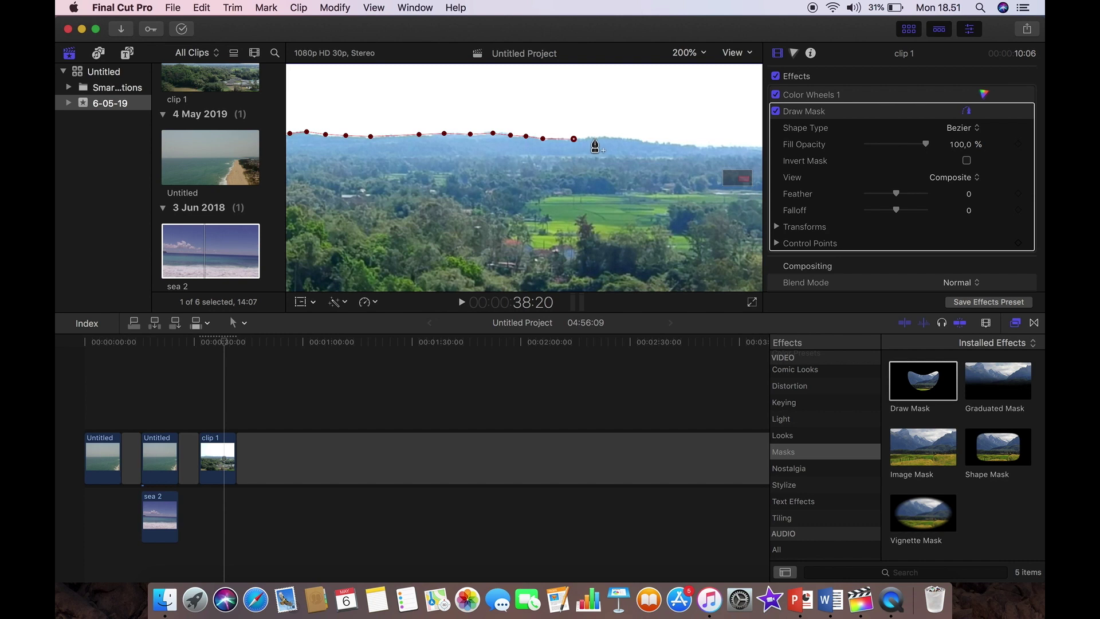
left_click(597, 137)
left_click(623, 137)
left_click(665, 141)
left_click(692, 143)
left_click(713, 147)
left_click(735, 145)
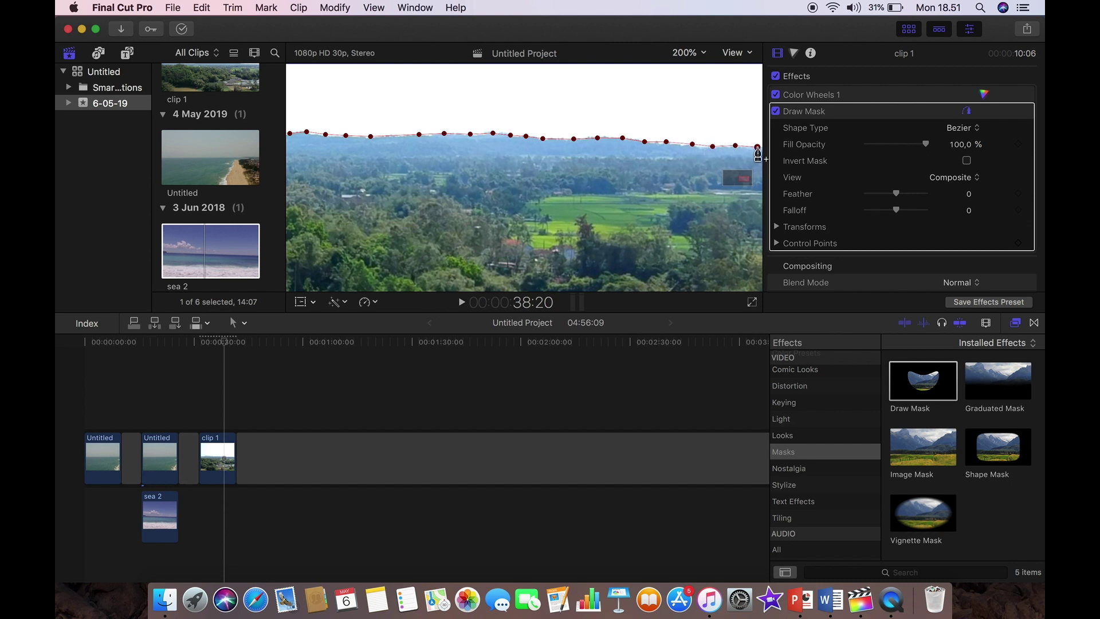
left_click_drag(744, 181, 746, 183)
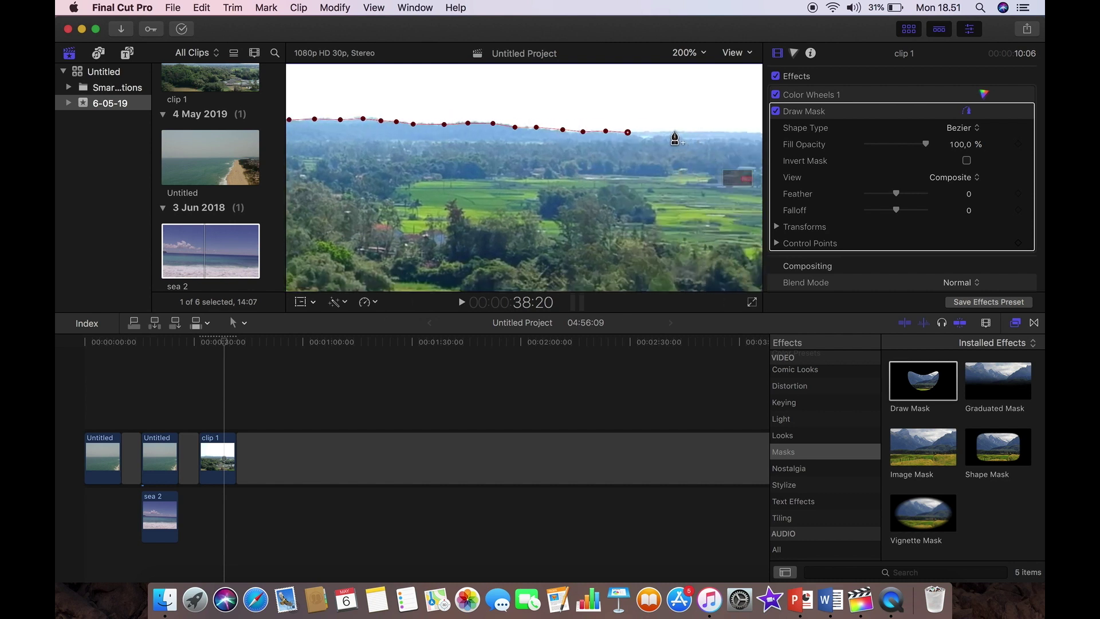
left_click(705, 131)
left_click(738, 132)
At 50% zoom, loop the mask above the sky back to the first point and enable Invert Mask.
left_click(688, 52)
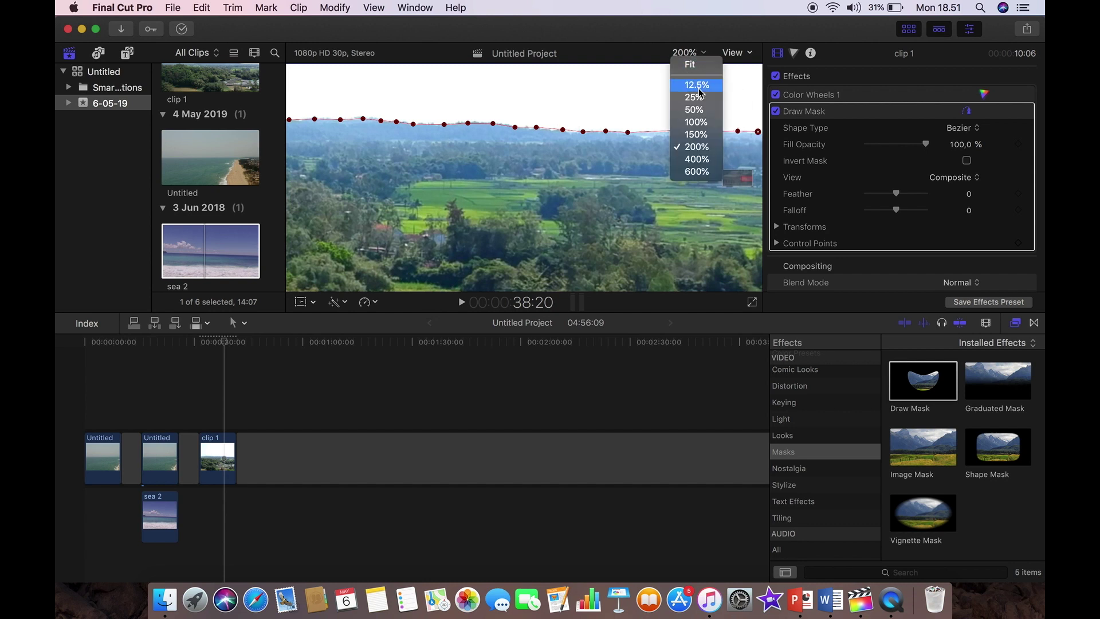
left_click(697, 110)
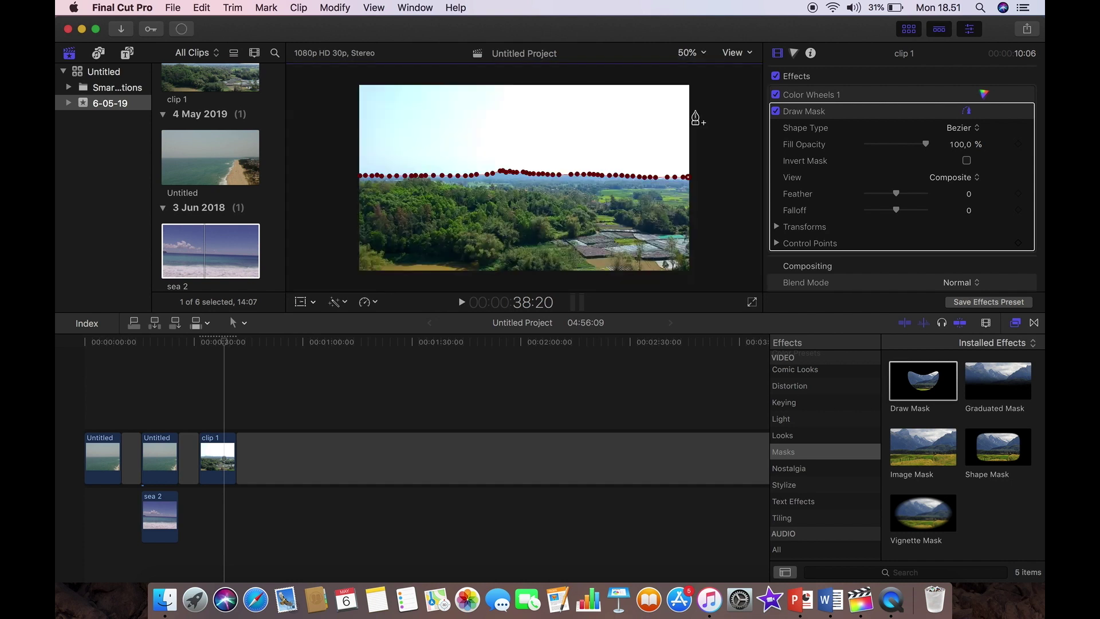
left_click(716, 179)
left_click(716, 74)
left_click(341, 75)
left_click(344, 176)
left_click(360, 177)
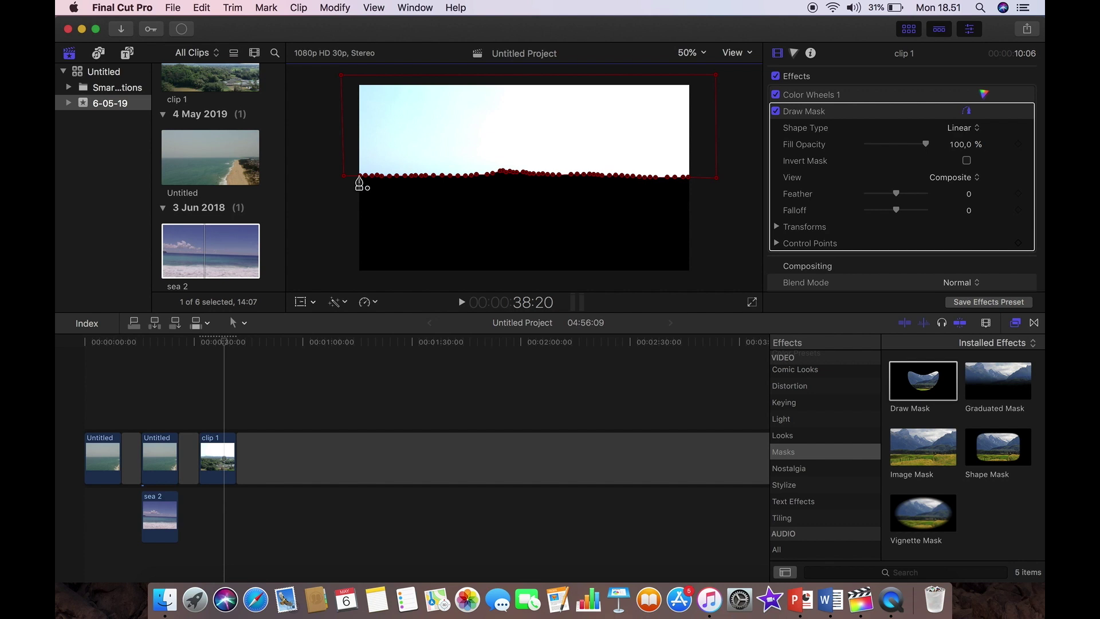
left_click(967, 162)
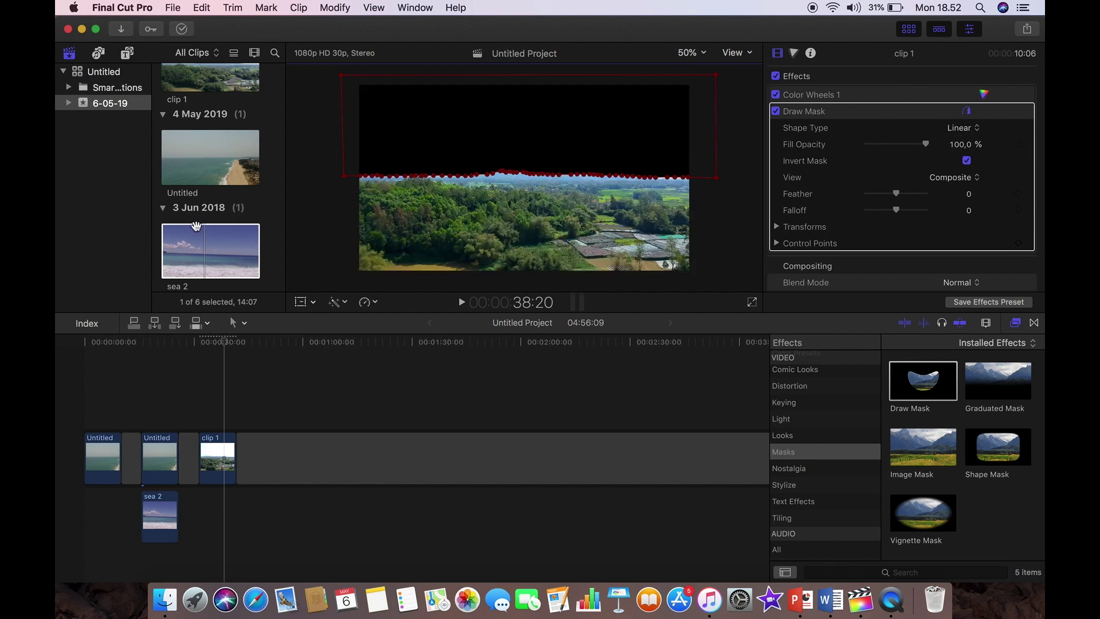
Connect a copy of the sea 2 sky clip beneath clip 1 so its blue sky fills the masked area.
left_click_drag(200, 241, 235, 507)
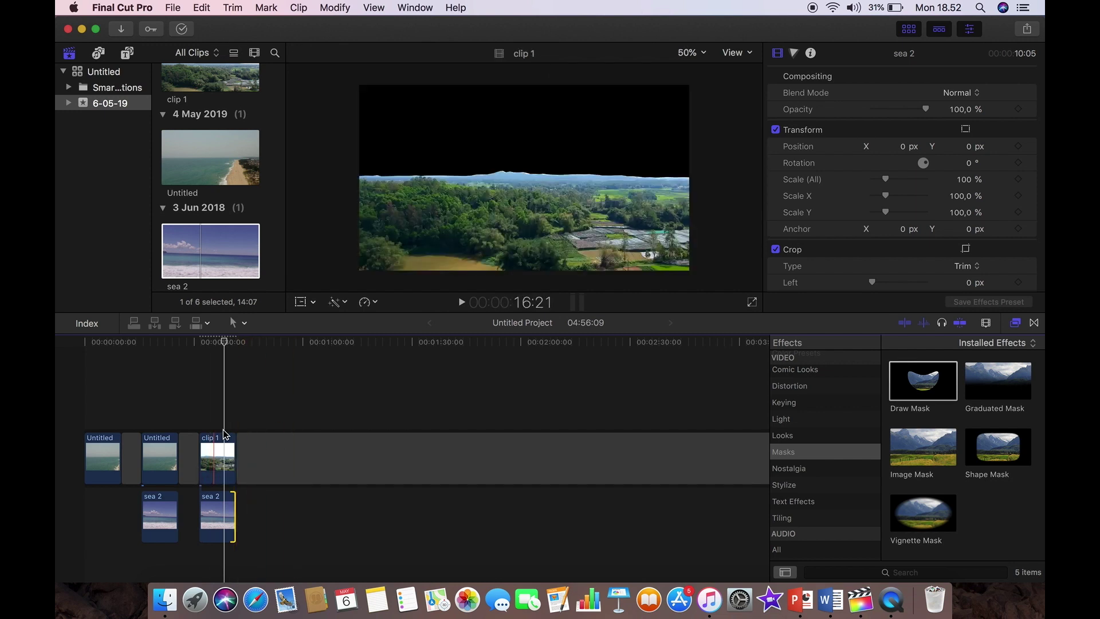
left_click(226, 410)
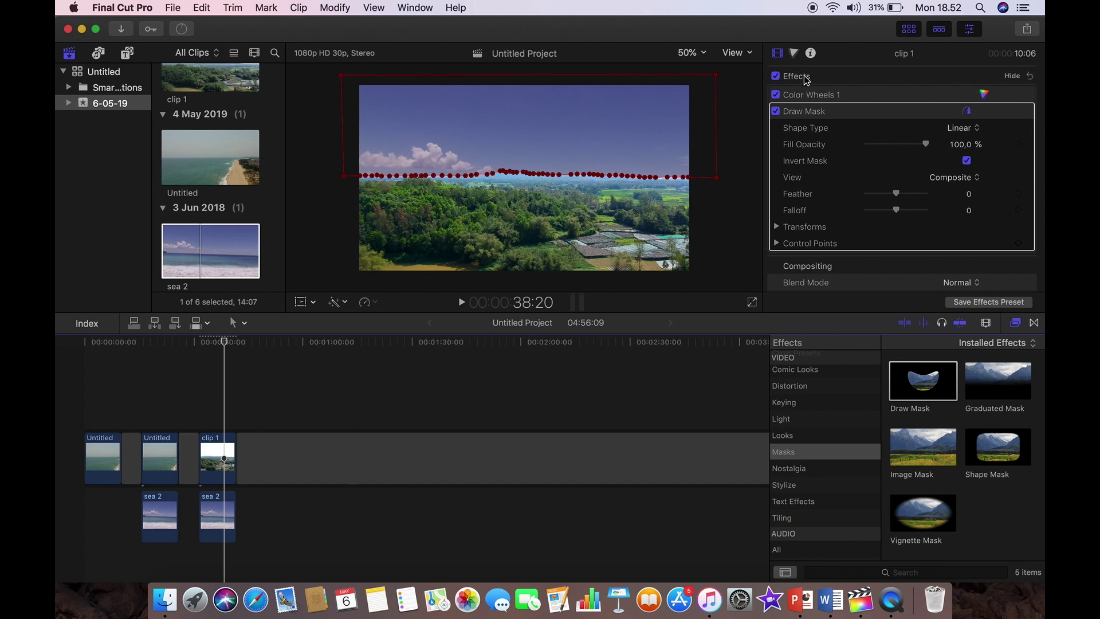
Add a Color Board to clip 1 and nudge its shadows colour puck slightly on the Color tab.
left_click(791, 55)
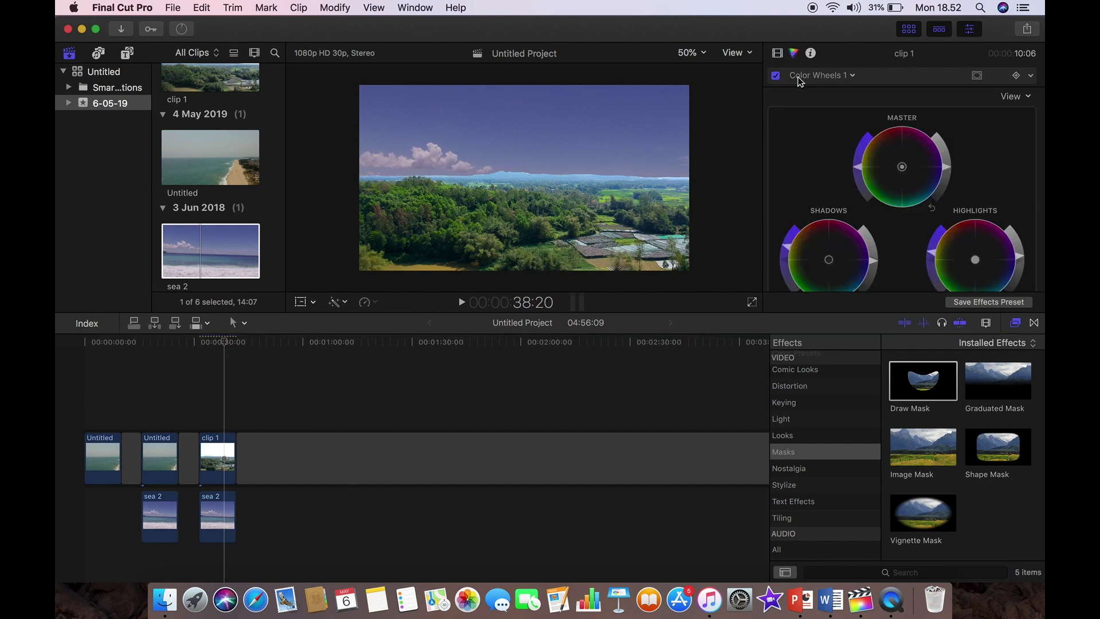
left_click(800, 76)
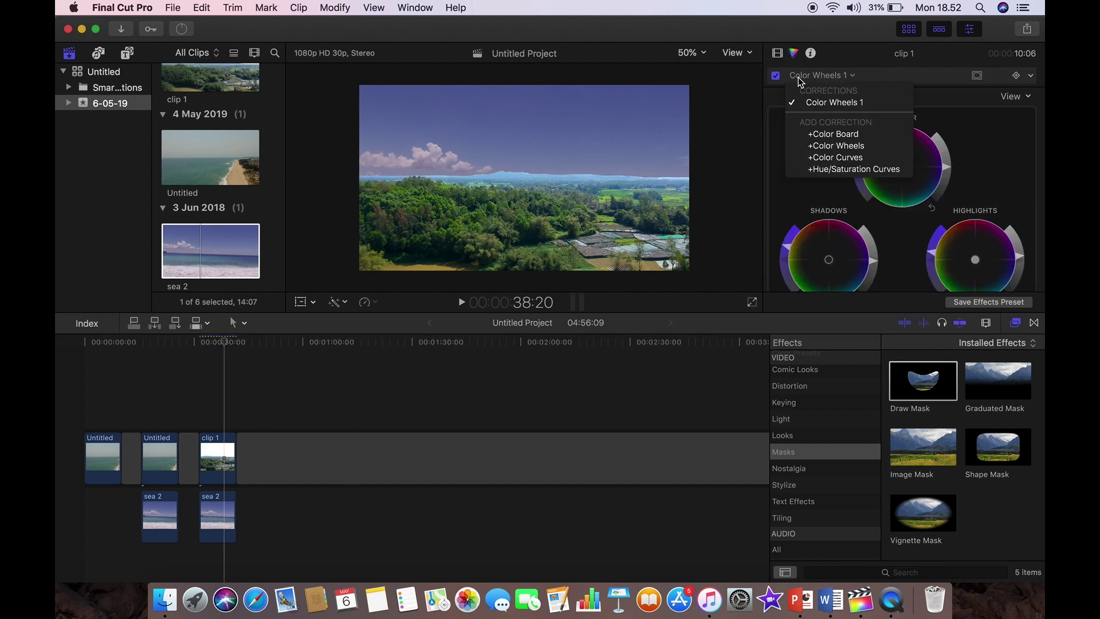
left_click(821, 135)
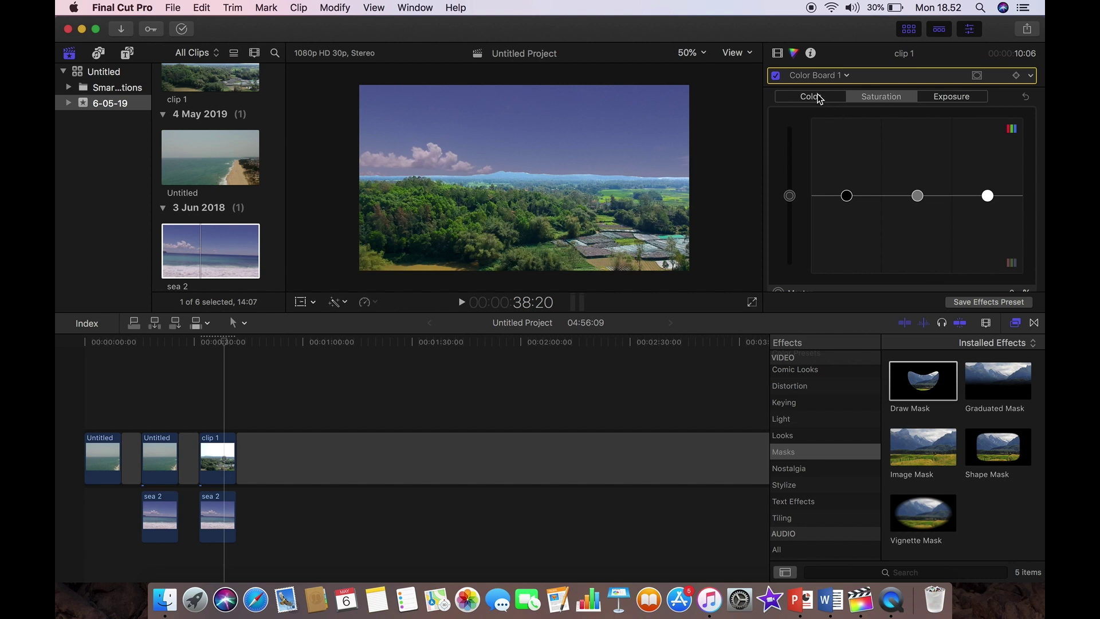
left_click(817, 96)
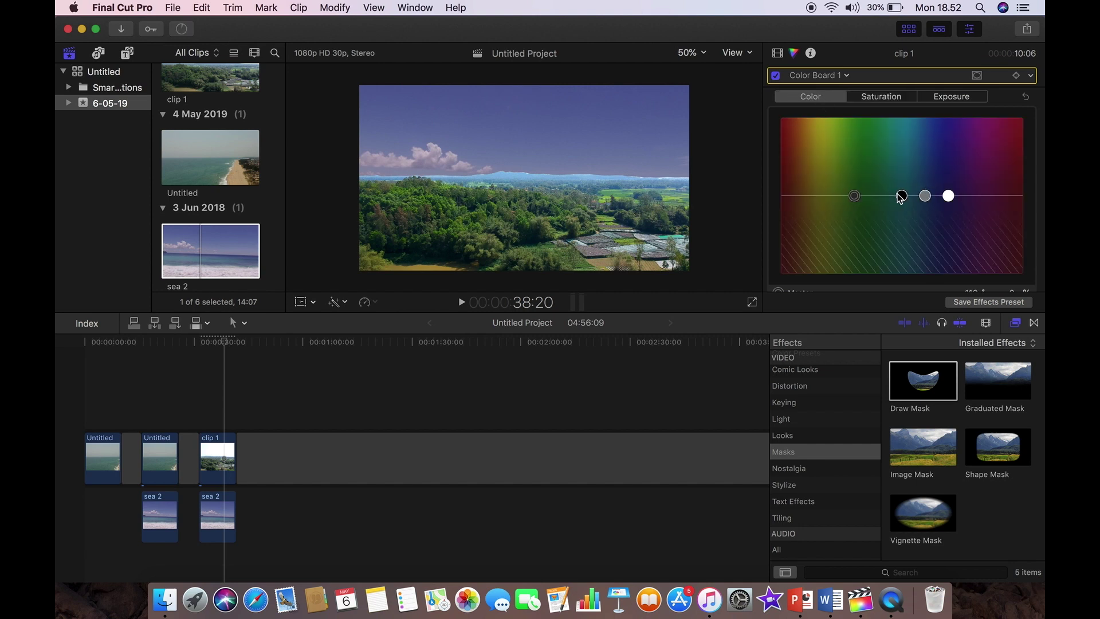
mouse_move(901, 197)
left_mouse_down()
mouse_move(868, 175)
mouse_move(876, 193)
mouse_move(899, 197)
left_mouse_up()
Add a Color Board to sea 2 and tint its shadows and midtones colour.
left_click(218, 517)
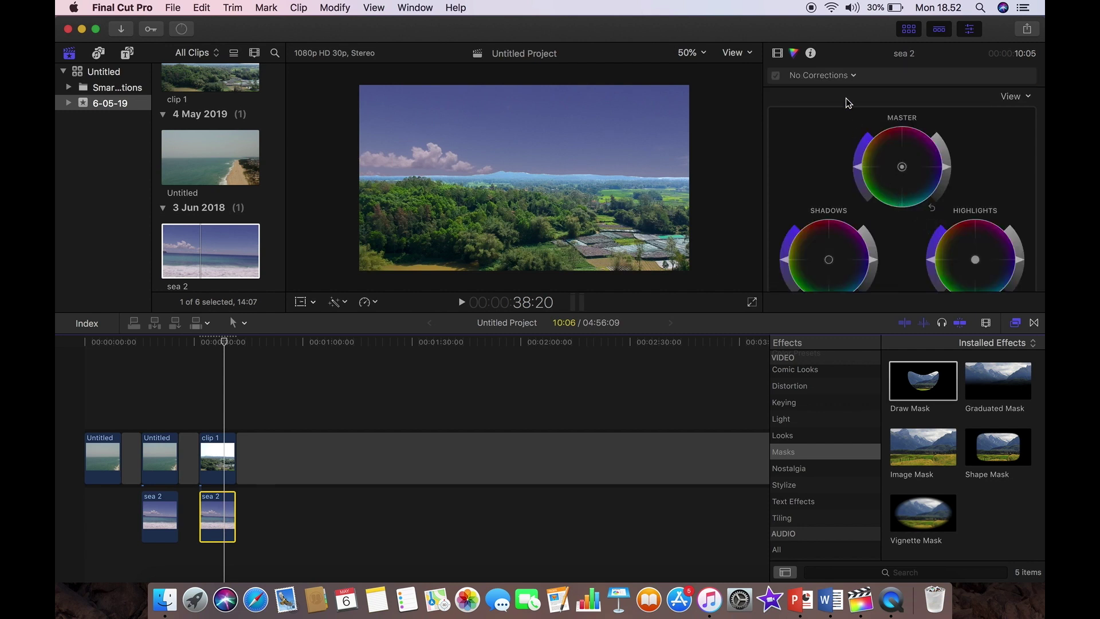
left_click(841, 80)
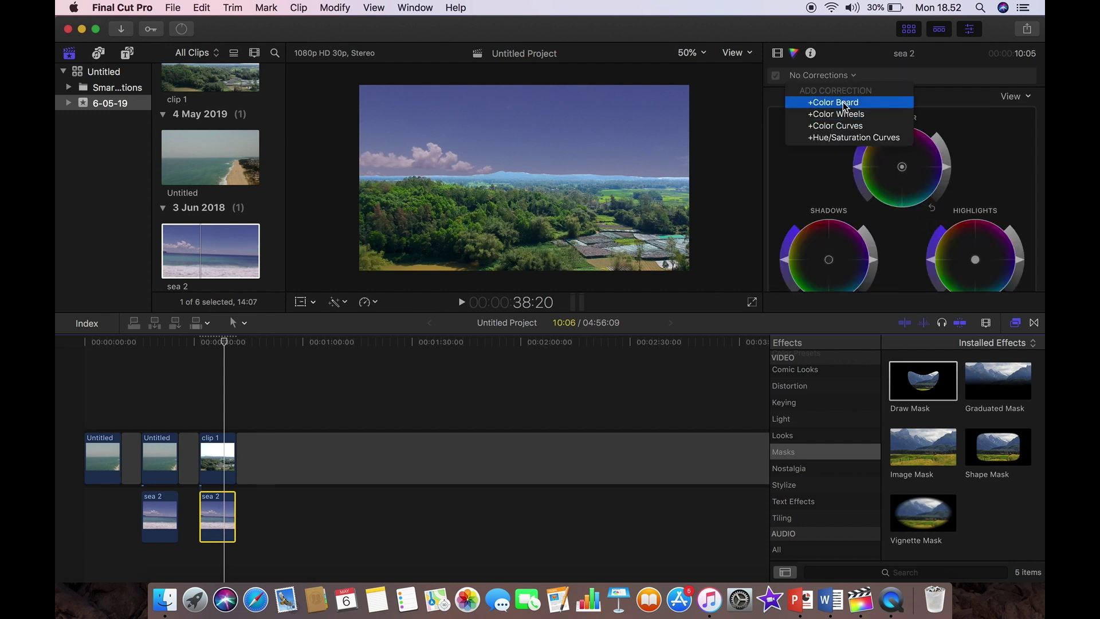
left_click(825, 102)
mouse_move(901, 195)
left_mouse_down()
mouse_move(845, 190)
mouse_move(946, 210)
mouse_move(945, 195)
mouse_move(911, 188)
left_mouse_up()
left_click(945, 194)
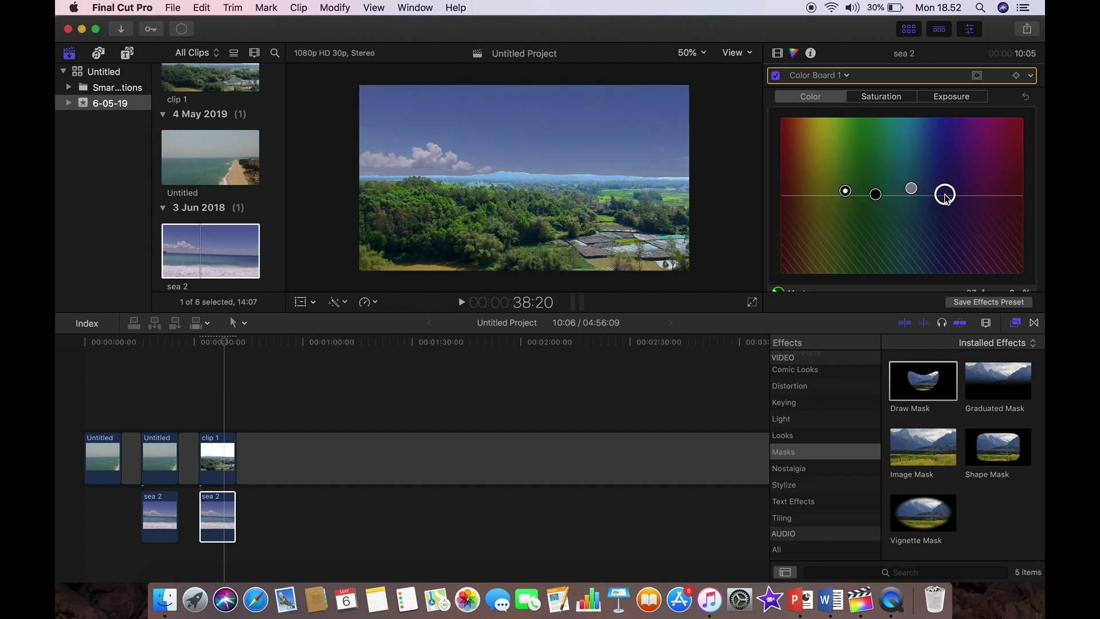
Brighten sea 2's overall exposure and adjust its shadows and midtones exposure.
left_click(932, 97)
left_click_drag(789, 195, 846, 192)
left_click_drag(917, 195, 917, 184)
mouse_move(988, 196)
left_mouse_down()
mouse_move(987, 179)
mouse_move(987, 192)
left_mouse_up()
left_click(919, 189)
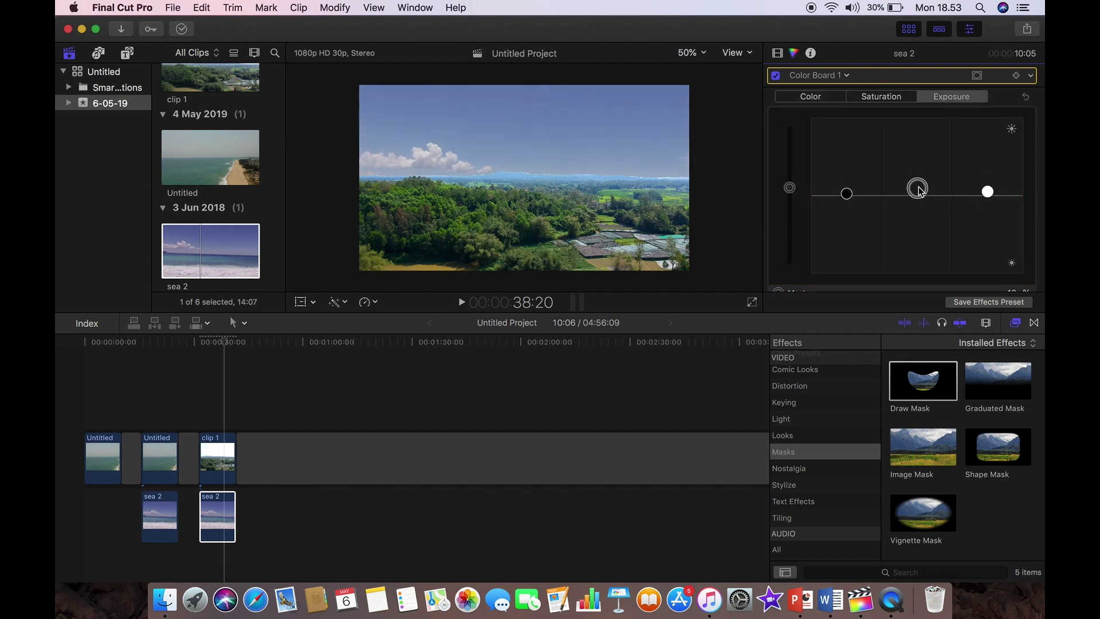
left_click(847, 195)
left_click_drag(790, 188, 790, 161)
Boost sea 2's overall and midtones saturation while lowering highlights saturation.
left_click(881, 96)
left_click_drag(848, 197, 852, 204)
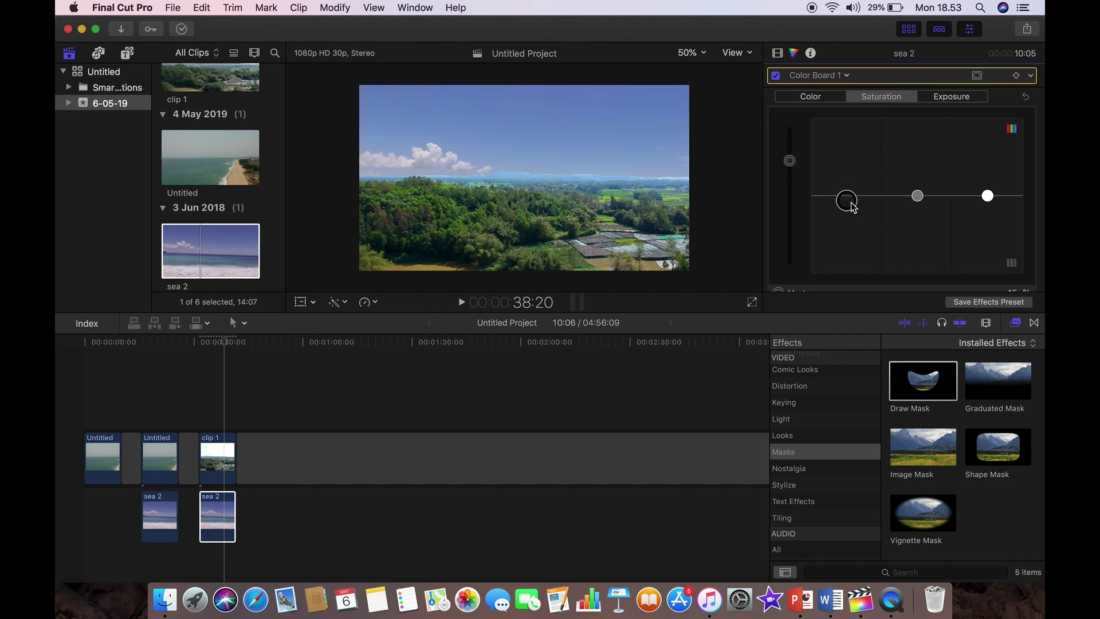
left_click_drag(918, 195, 918, 189)
left_click_drag(988, 196, 987, 206)
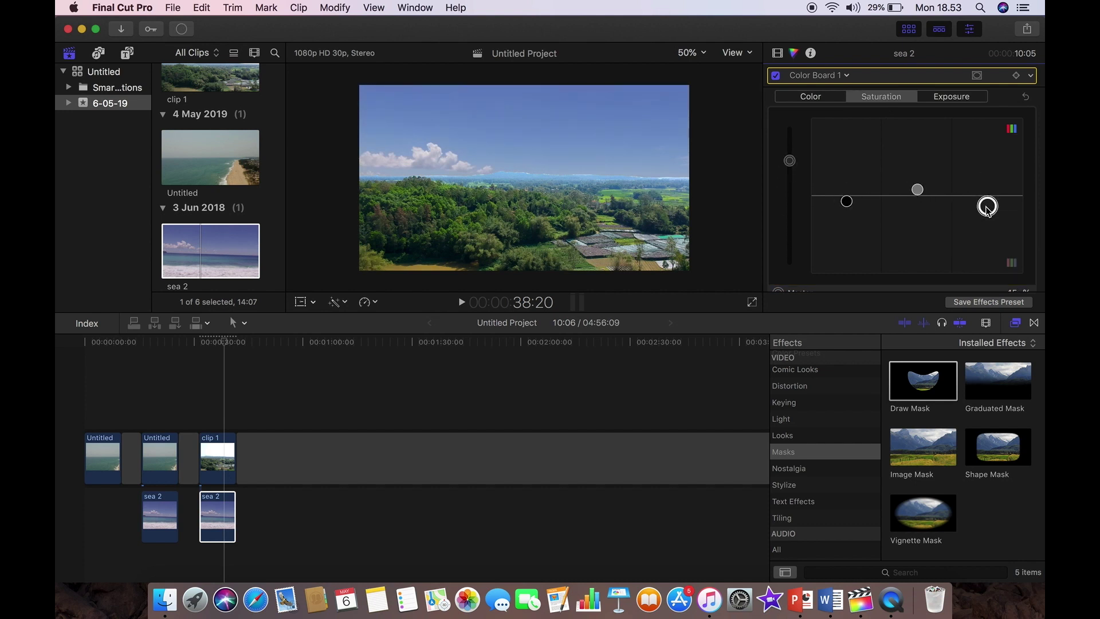
Push sea 2's midtones colour further and rebalance saturation, raising midtones and highlights.
left_click(819, 99)
left_click_drag(911, 192, 943, 184)
left_click(875, 195)
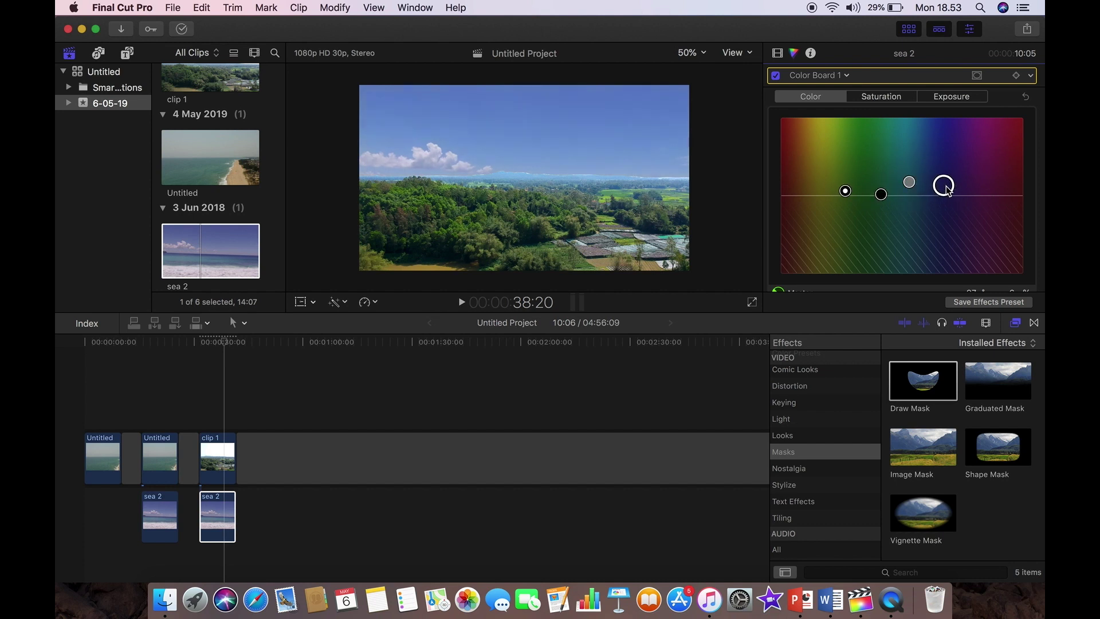
left_click(882, 95)
left_click_drag(790, 160, 790, 170)
mouse_move(846, 201)
left_mouse_down()
mouse_move(842, 170)
mouse_move(846, 195)
left_mouse_up()
mouse_move(917, 189)
left_mouse_down()
mouse_move(917, 204)
mouse_move(918, 180)
left_mouse_up()
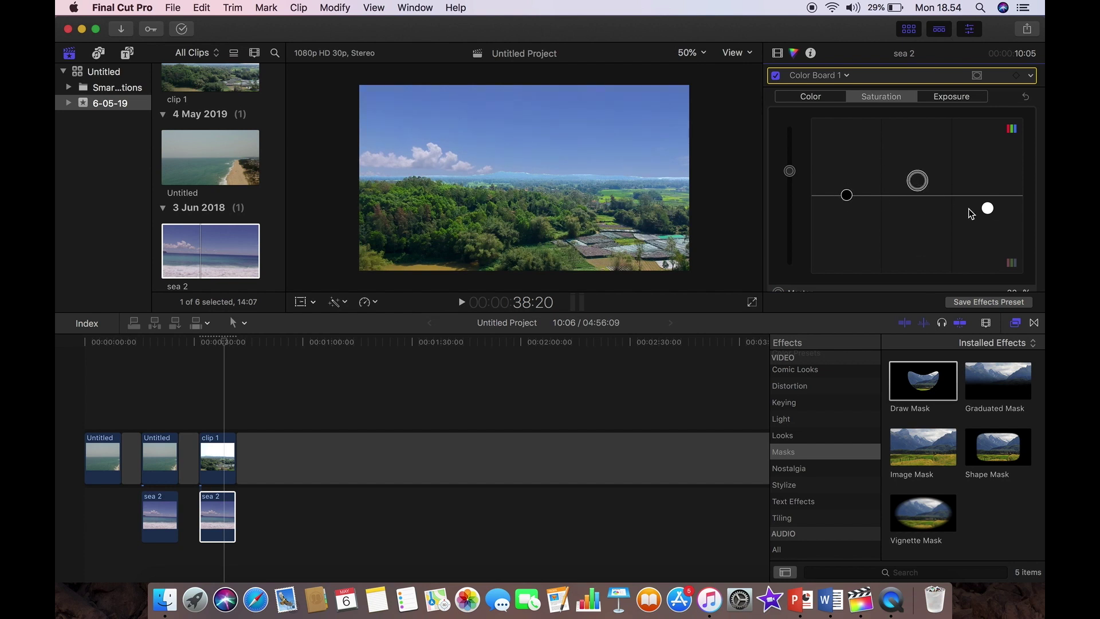
left_click_drag(976, 209, 978, 164)
left_click(222, 427)
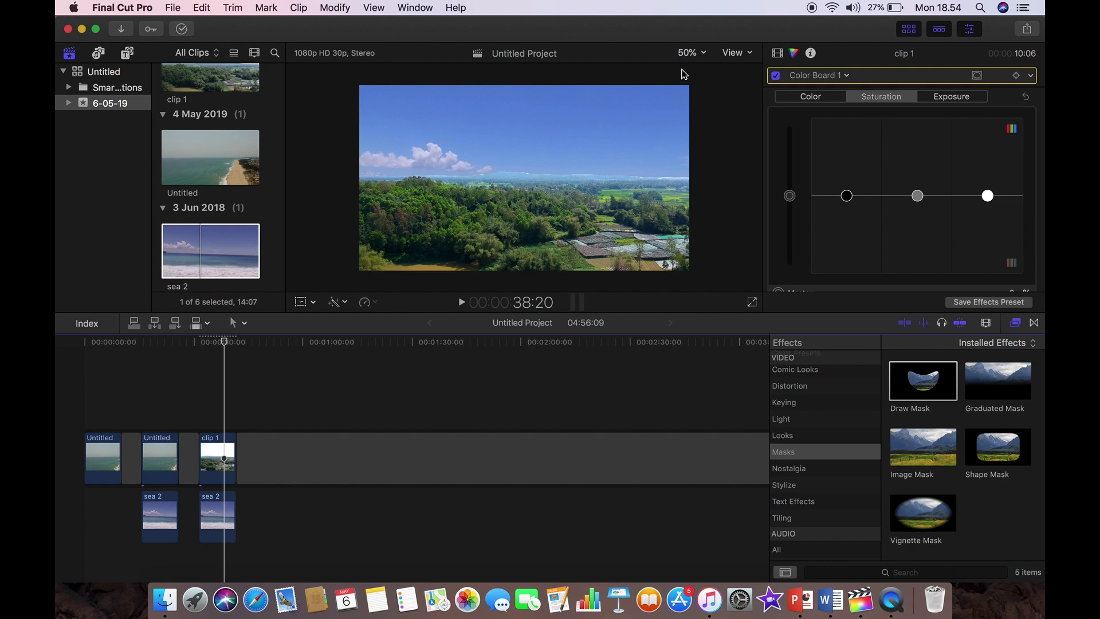
With the viewer at Fit, set clip 1's Draw Mask Feather to 12,0 in the Video inspector.
left_click(699, 55)
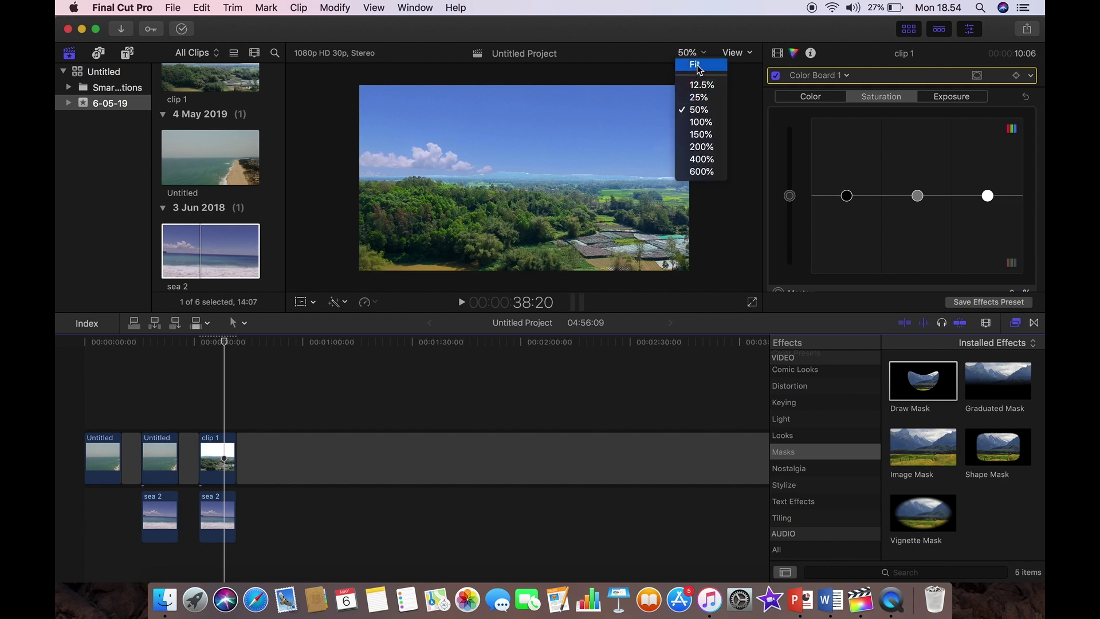
left_click(698, 65)
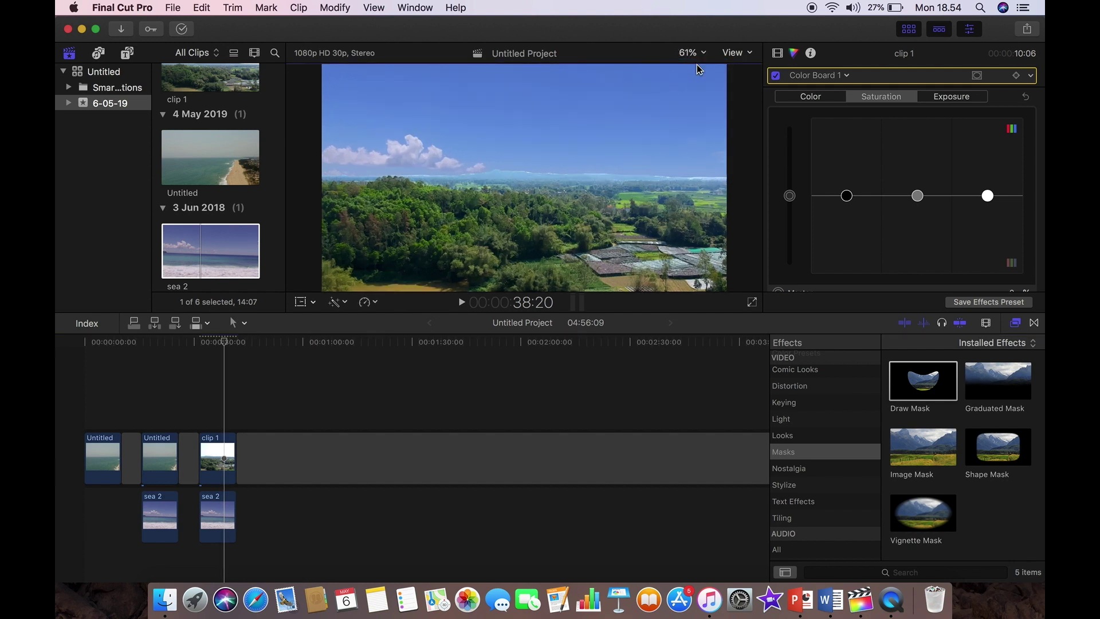
left_click(777, 54)
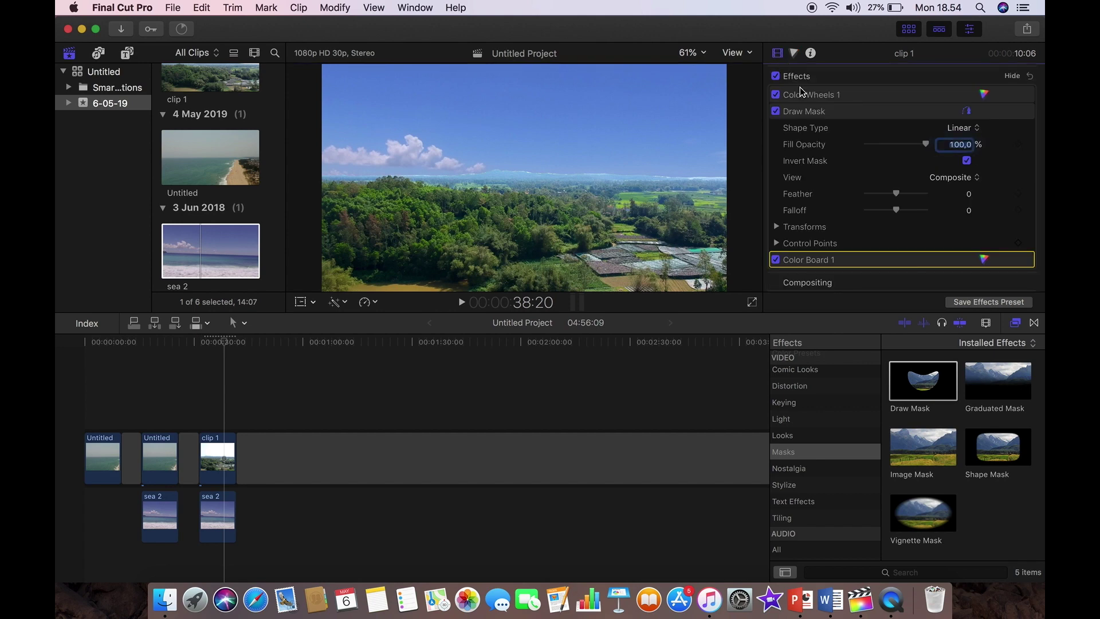
left_click(216, 450)
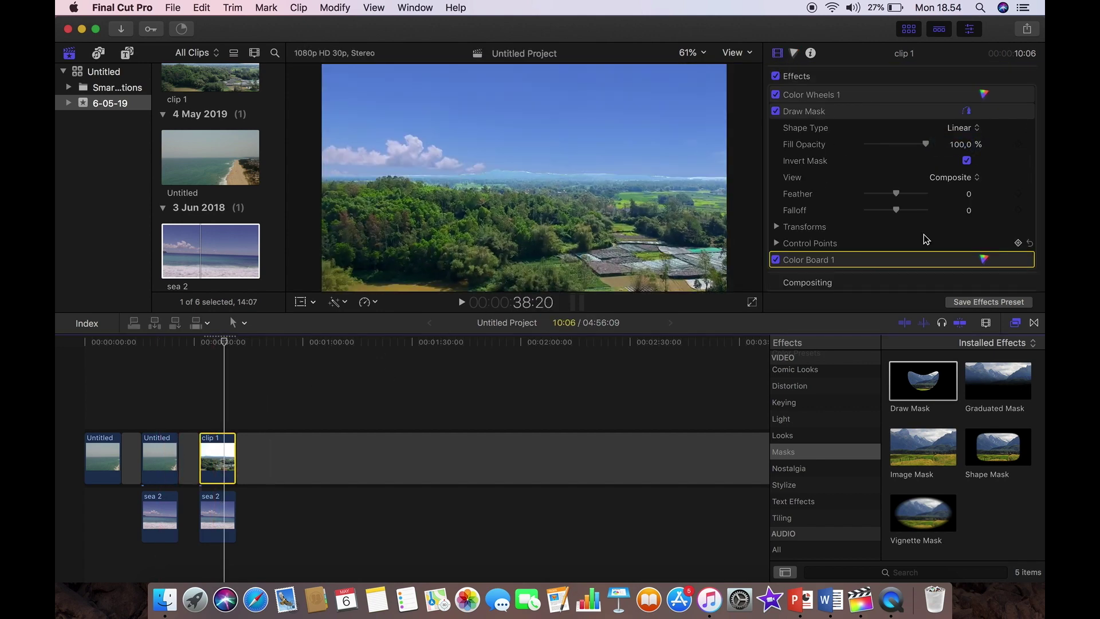
left_click_drag(897, 198, 899, 198)
left_click_drag(899, 199, 900, 199)
Play clip 1 to review the new sky, pause at 39:26, then park the playhead at 1:50:25.
left_click(205, 373)
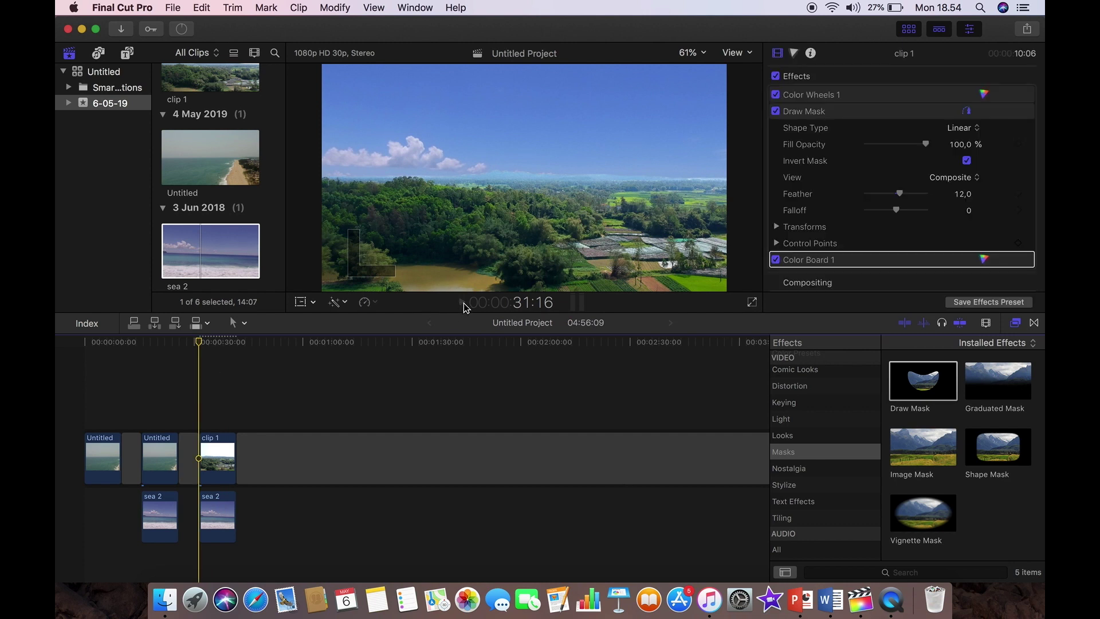
left_click(463, 302)
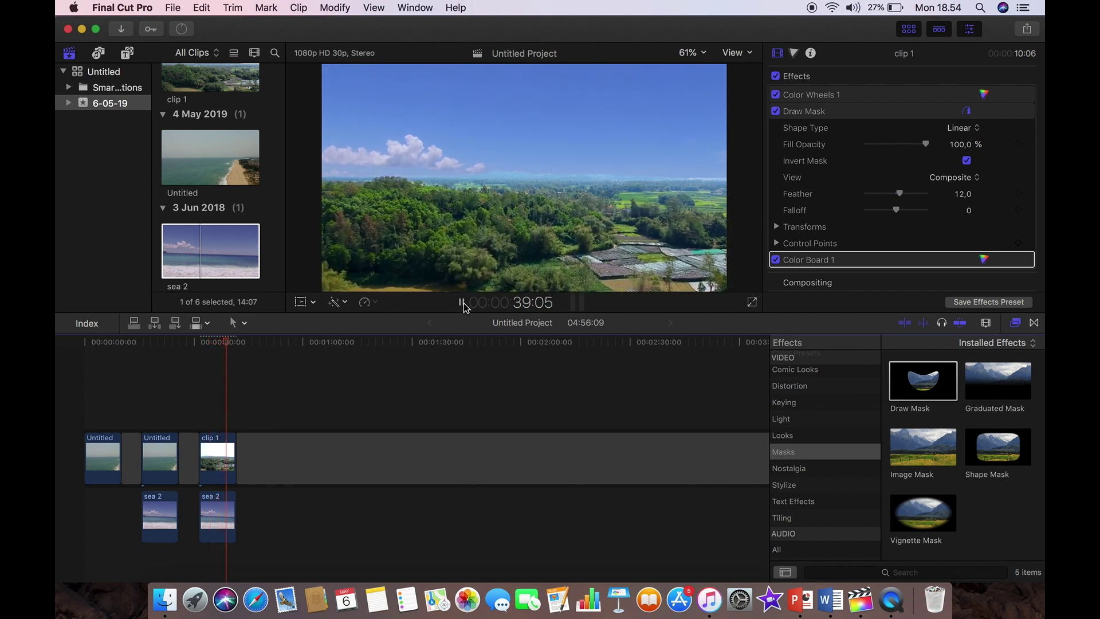
left_click(463, 304)
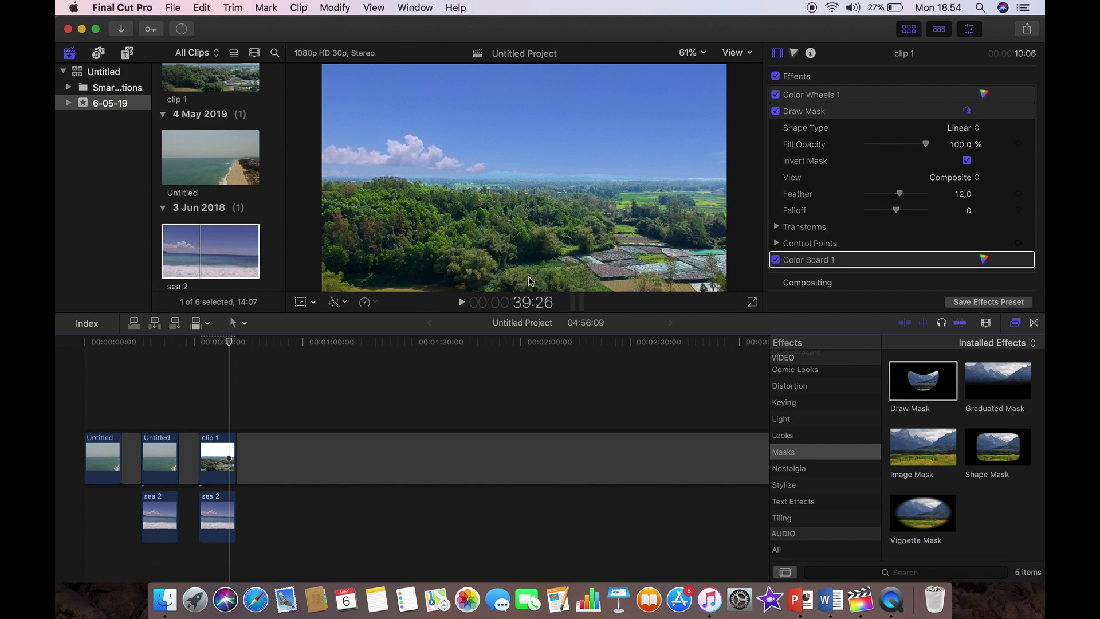
left_click(487, 381)
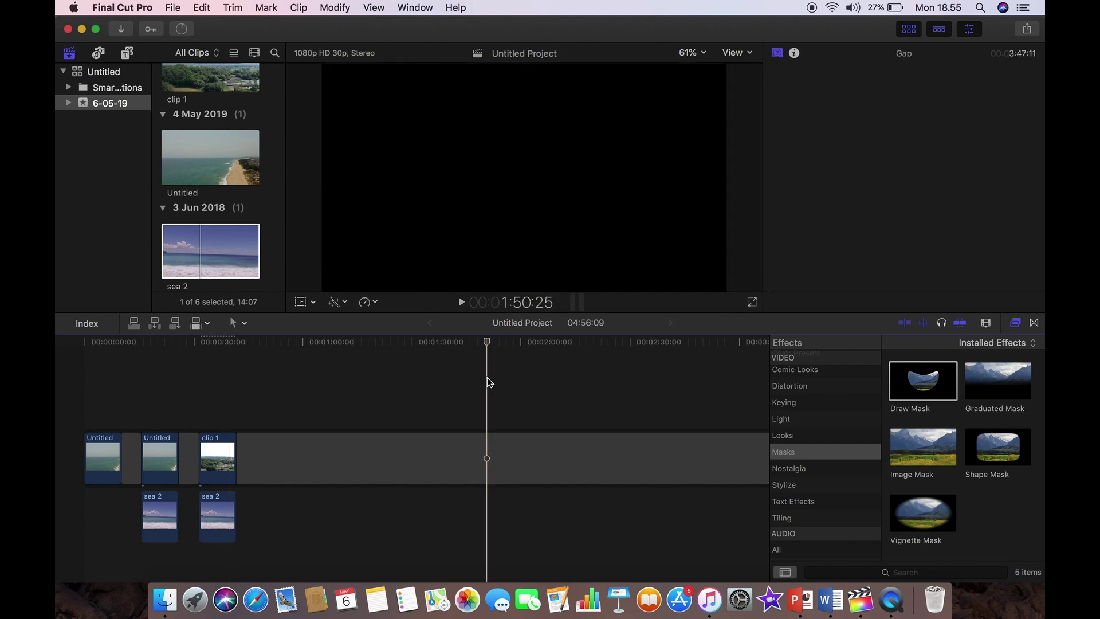